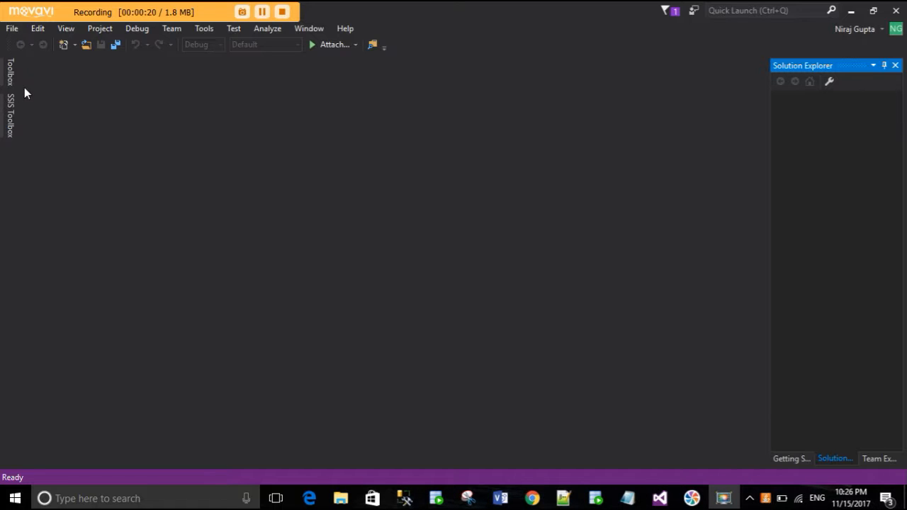
{"action": "left_click", "coordinate": [13, 30]}
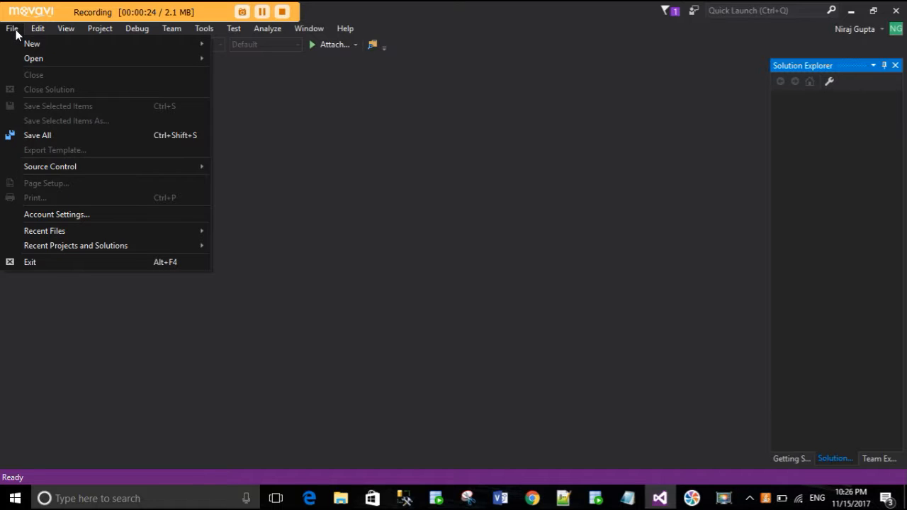
{"action": "mouse_move", "coordinate": [25, 42]}
{"action": "left_click", "coordinate": [245, 46]}
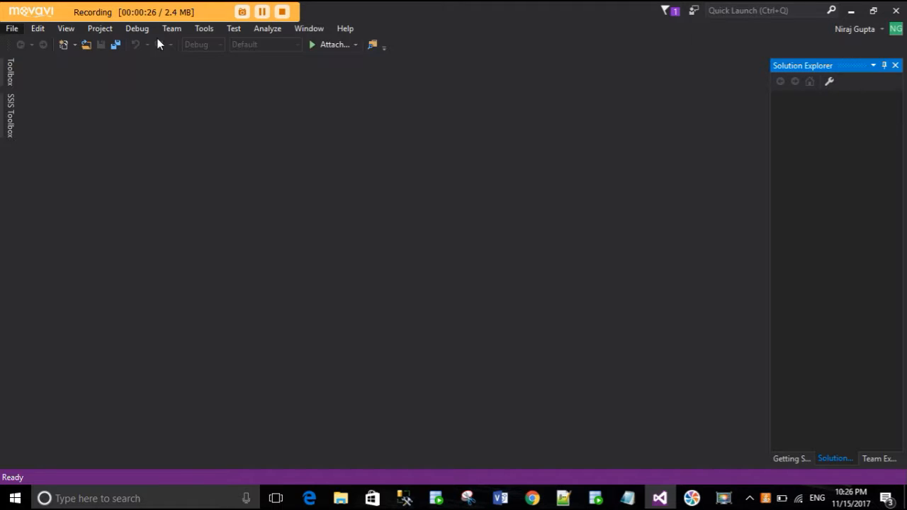
- Start a new project and choose the Report Server Project template from the Reporting Services templates
{"action": "left_click", "coordinate": [14, 30]}
{"action": "mouse_move", "coordinate": [70, 43]}
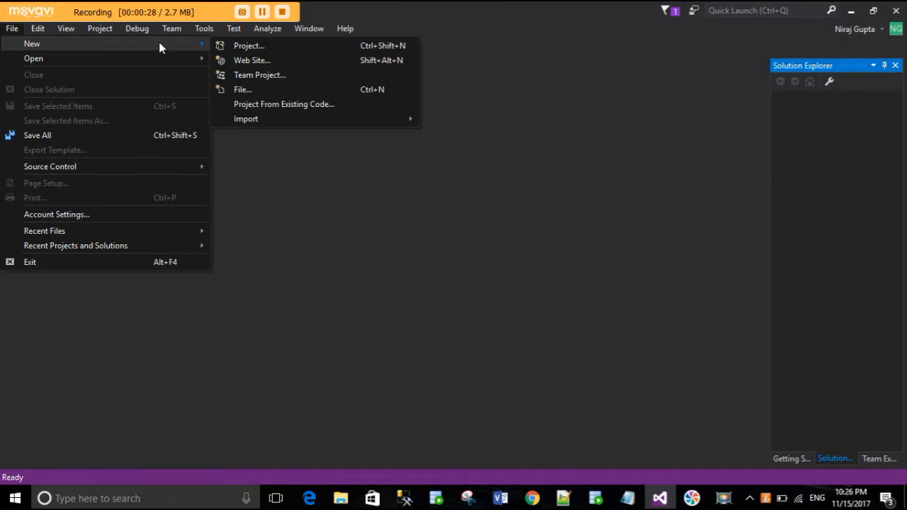
{"action": "left_click", "coordinate": [244, 46]}
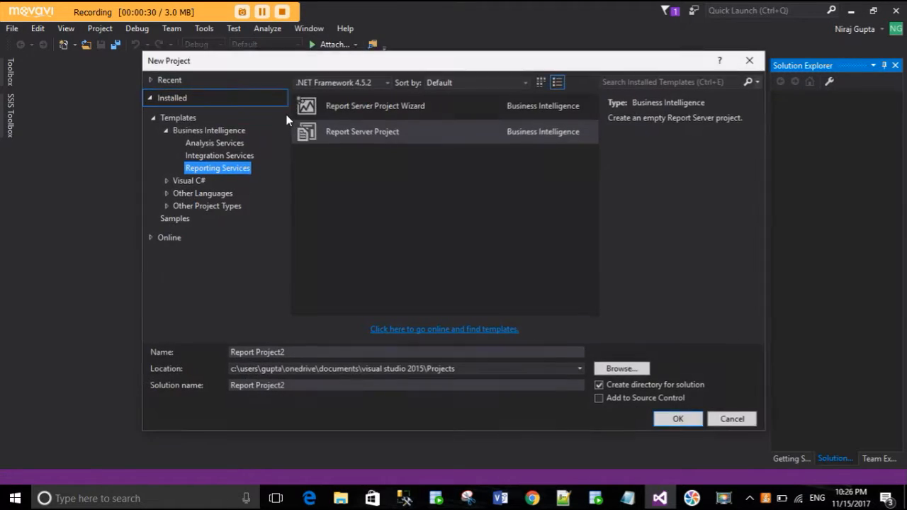
{"action": "left_click", "coordinate": [192, 131]}
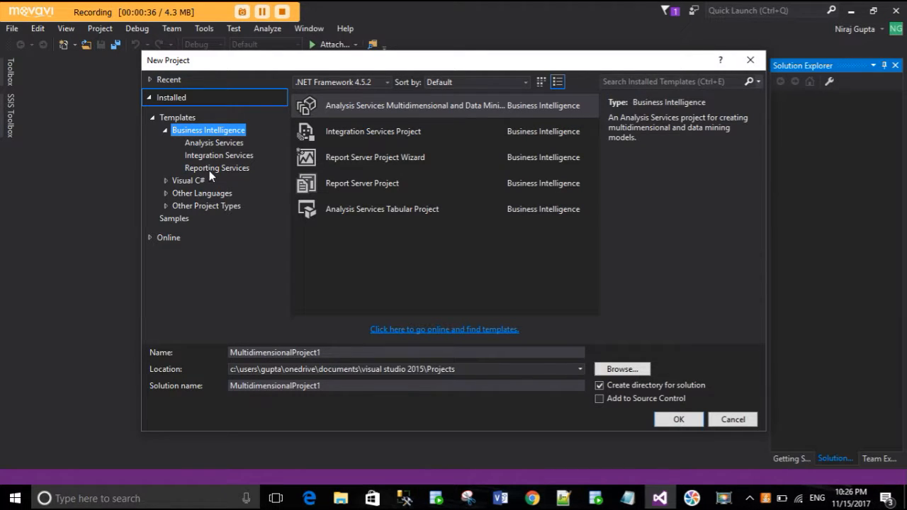
{"action": "left_click", "coordinate": [209, 168]}
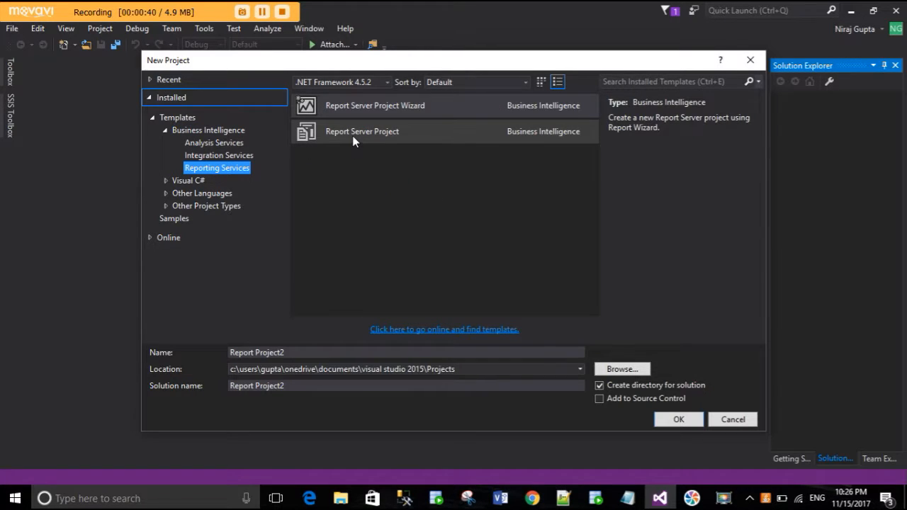
{"action": "left_click", "coordinate": [352, 135]}
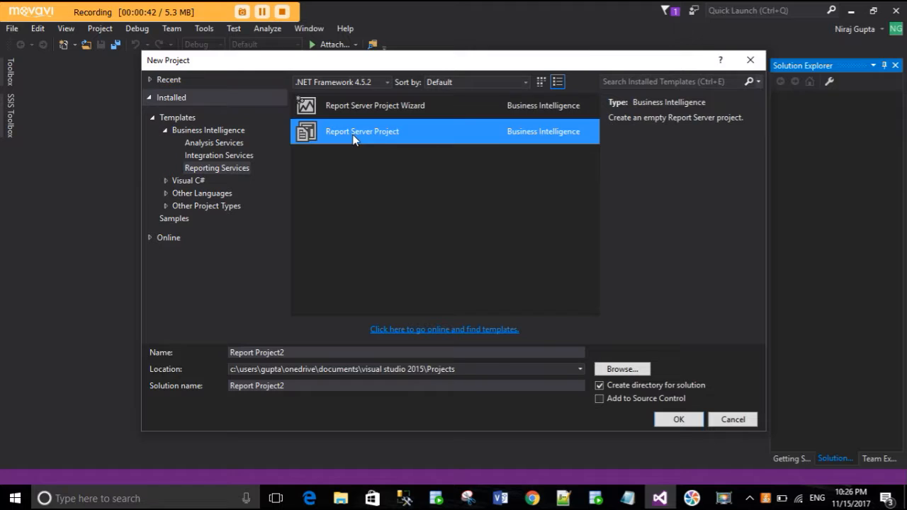
- Name the project myreport and create it
{"action": "left_click", "coordinate": [294, 352]}
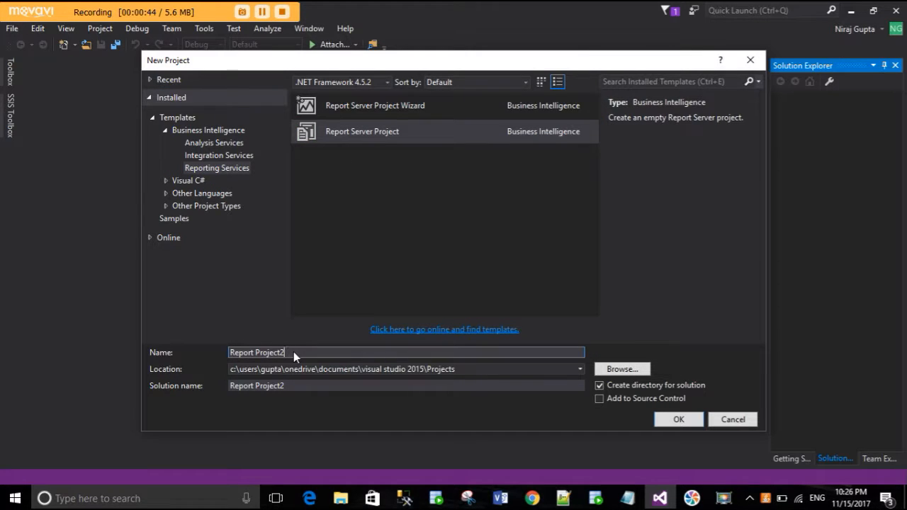
{"action": "key", "text": "BackSpace"}
{"action": "key", "text": "BackSpace"}
{"action": "key", "text": "BackSpace"}
{"action": "key", "text": "BackSpace"}
{"action": "key", "text": "BackSpace"}
{"action": "key", "text": "BackSpace"}
{"action": "key", "text": "BackSpace"}
{"action": "key", "text": "BackSpace"}
{"action": "key", "text": "BackSpace"}
{"action": "key", "text": "BackSpace"}
{"action": "key", "text": "BackSpace"}
{"action": "key", "text": "BackSpace"}
{"action": "key", "text": "BackSpace"}
{"action": "key", "text": "BackSpace"}
{"action": "key", "text": "BackSpace"}
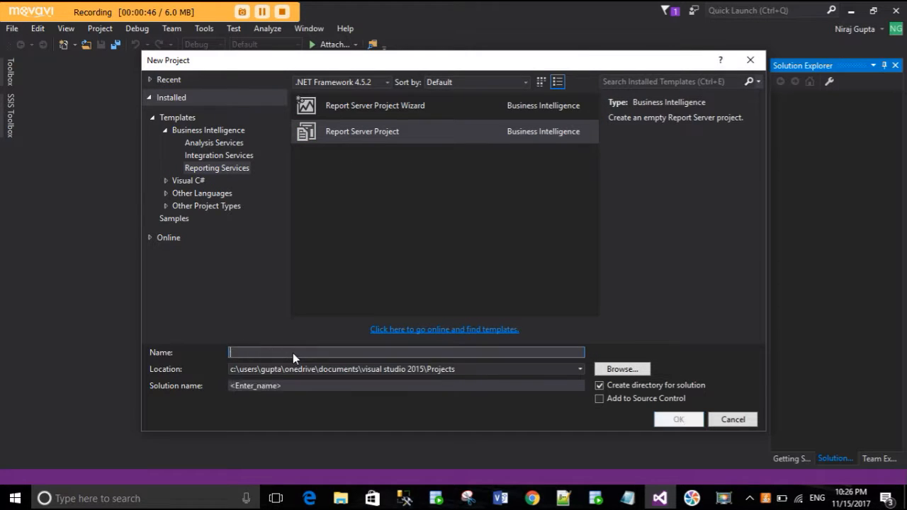
{"action": "type", "text": "myrepo"}
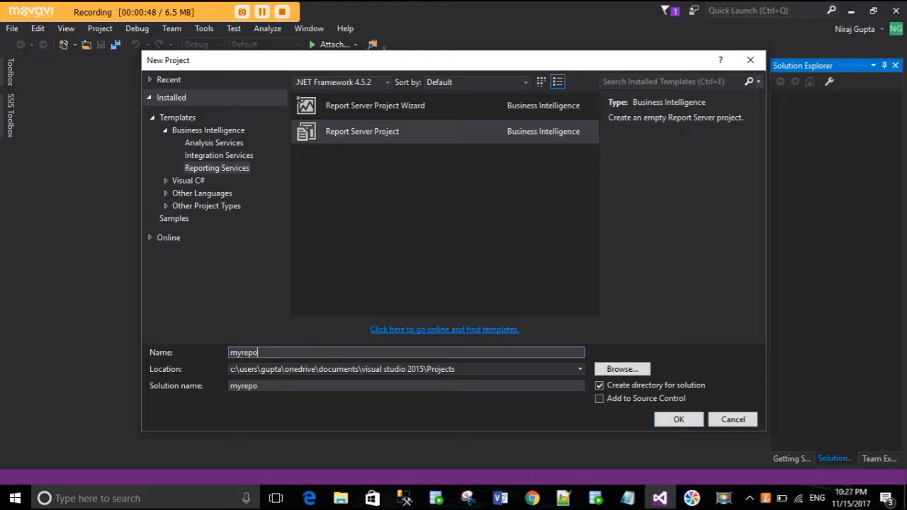
{"action": "type", "text": "rt"}
{"action": "left_click", "coordinate": [678, 420]}
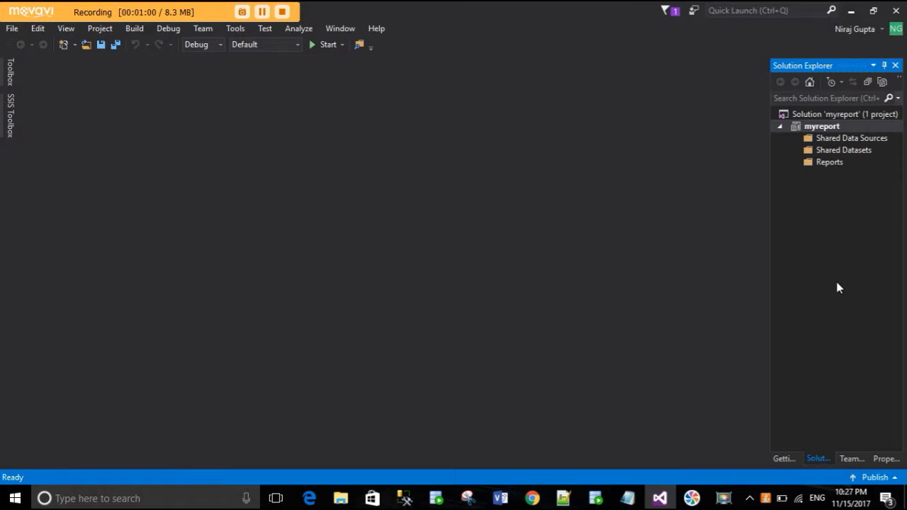
- Add a new shared data source to the project and name it conn
{"action": "left_click", "coordinate": [828, 138]}
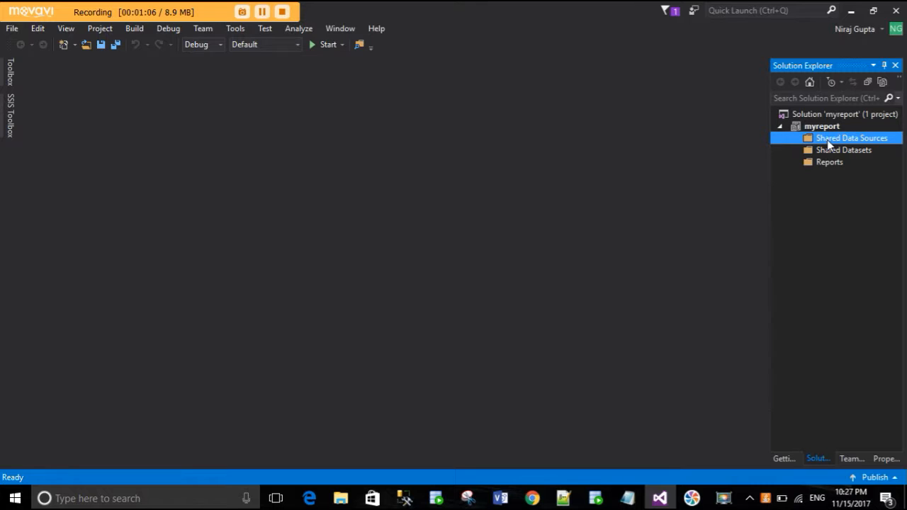
{"action": "right_click", "coordinate": [826, 139]}
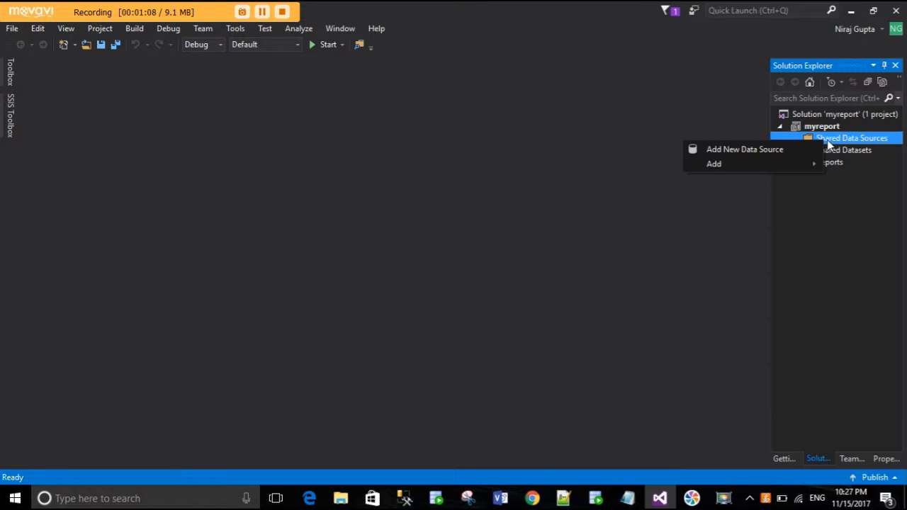
{"action": "left_click", "coordinate": [719, 149]}
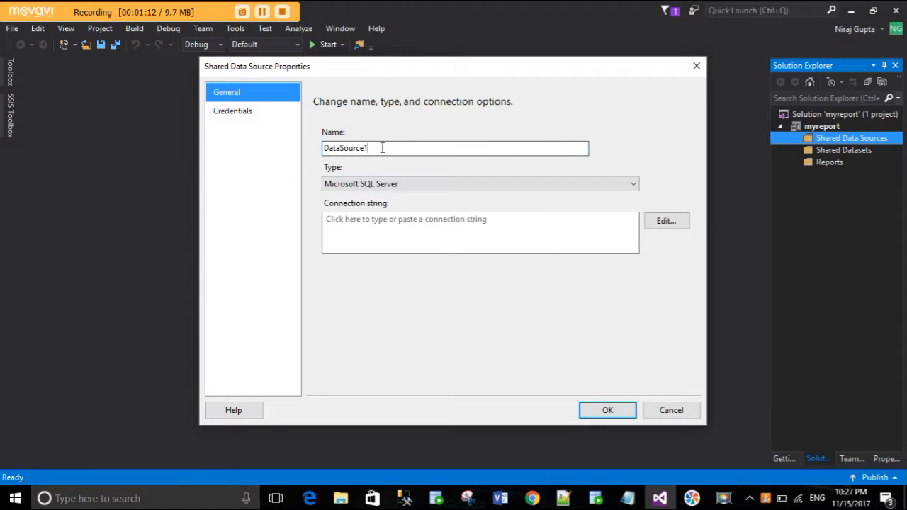
{"action": "key", "text": "BackSpace"}
{"action": "key", "text": "BackSpace"}
{"action": "key", "text": "BackSpace"}
{"action": "key", "text": "BackSpace"}
{"action": "key", "text": "BackSpace"}
{"action": "key", "text": "BackSpace"}
{"action": "key", "text": "BackSpace"}
{"action": "key", "text": "BackSpace"}
{"action": "key", "text": "BackSpace"}
{"action": "key", "text": "BackSpace"}
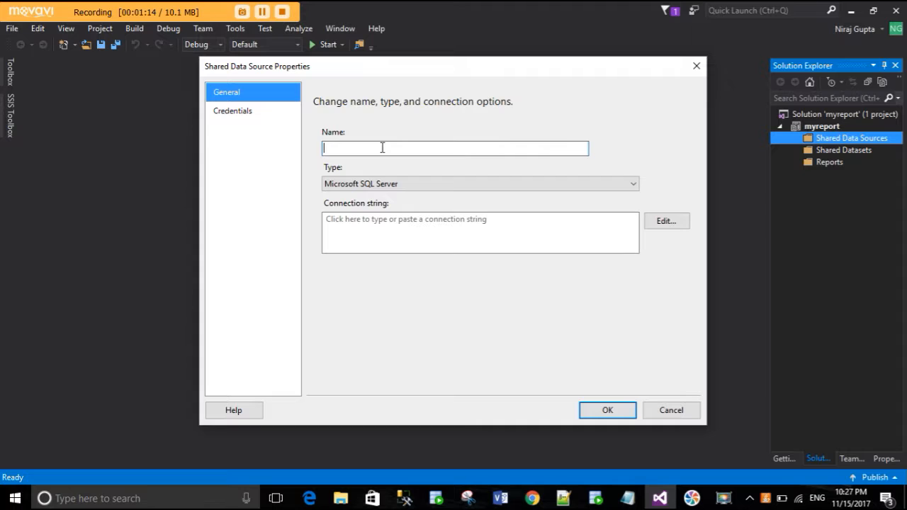
{"action": "type", "text": "conn"}
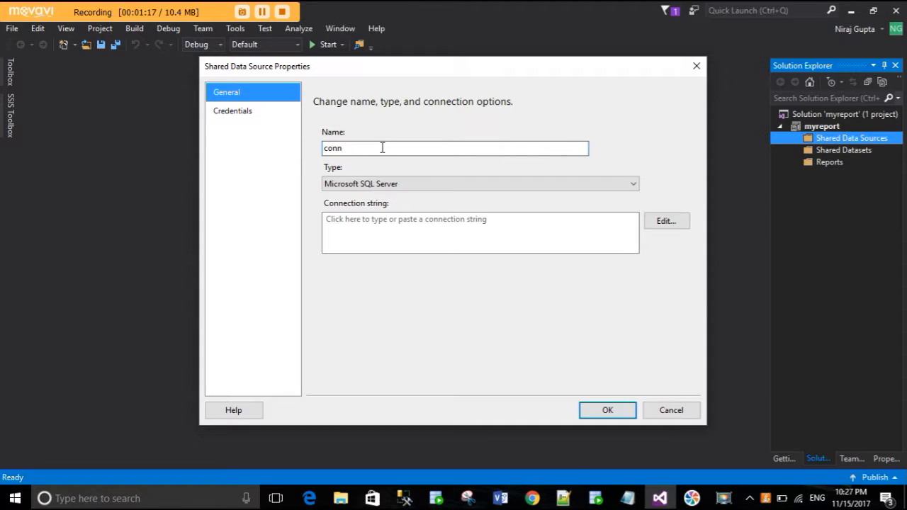
- Edit the data source's connection to use server LAPTOP-ASLC8218 with SQL Server Authentication
{"action": "left_click", "coordinate": [662, 222]}
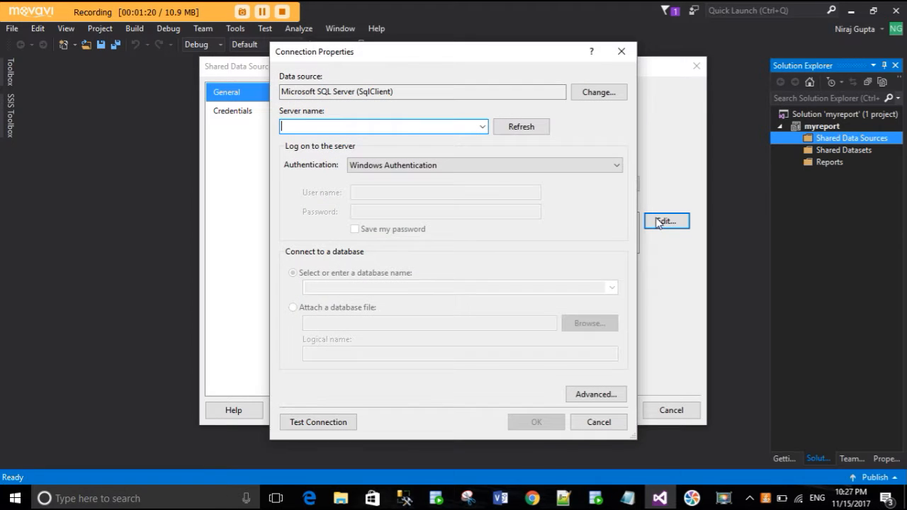
{"action": "left_click", "coordinate": [482, 127]}
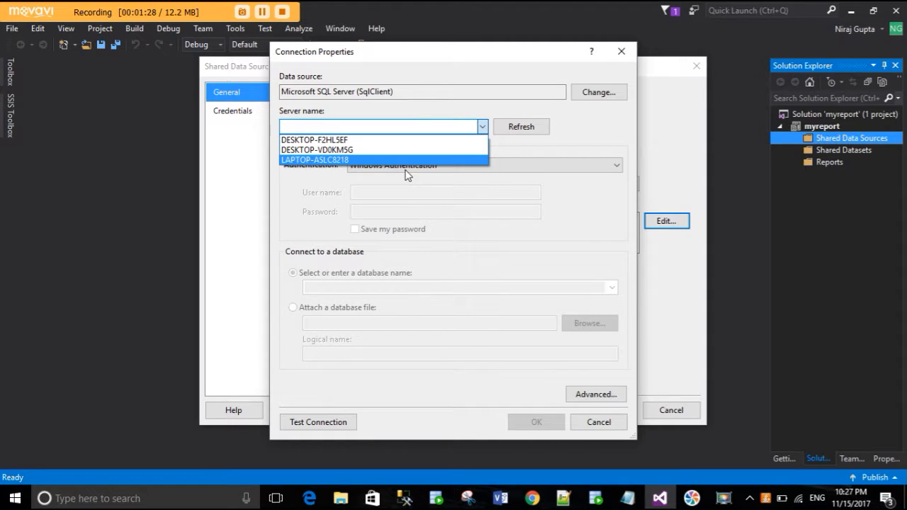
{"action": "left_click", "coordinate": [345, 160]}
{"action": "left_click", "coordinate": [392, 167]}
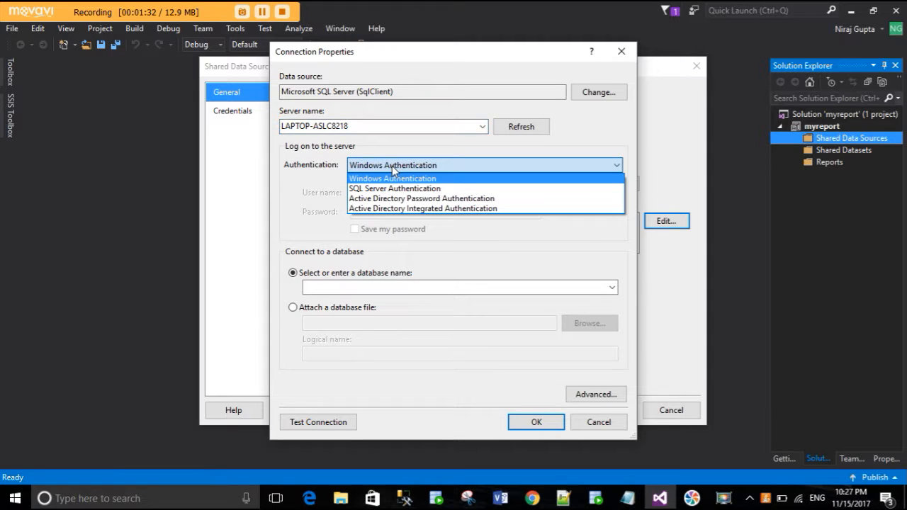
{"action": "left_click", "coordinate": [395, 190]}
- Enter the user name sa and the account password for the server logon, and enable saving the password
{"action": "left_click", "coordinate": [394, 191]}
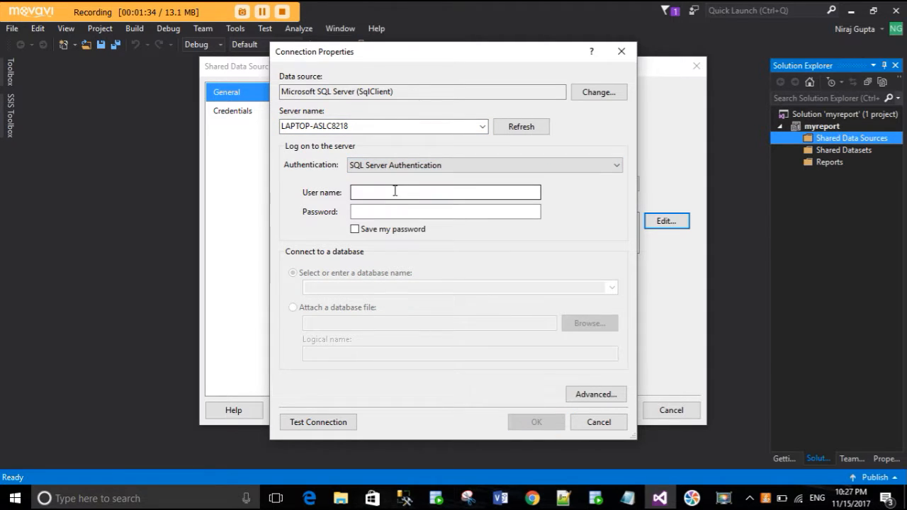
{"action": "type", "text": "sa"}
{"action": "key", "text": "Tab"}
{"action": "type", "text": "************"}
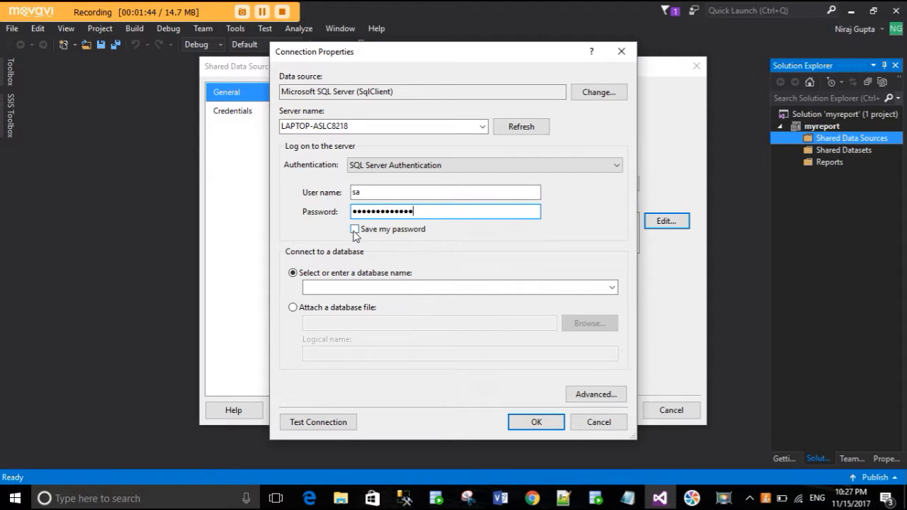
{"action": "left_click", "coordinate": [354, 230]}
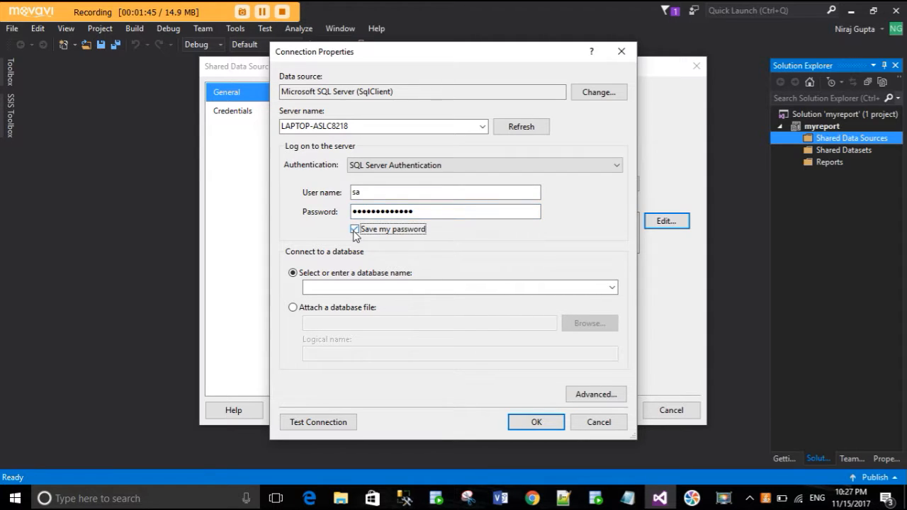
- Select the SP_DB database, test the connection, and accept the connection and shared data source settings
{"action": "left_click", "coordinate": [610, 289]}
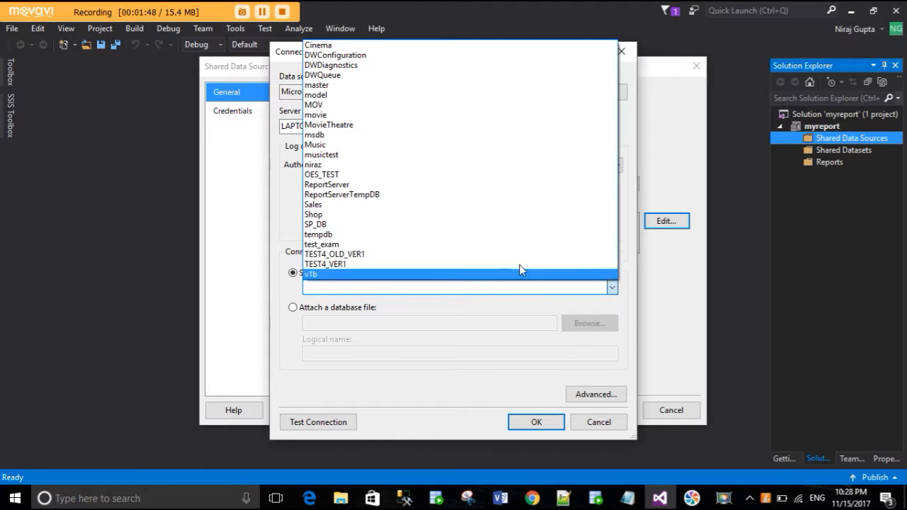
{"action": "left_click", "coordinate": [372, 224]}
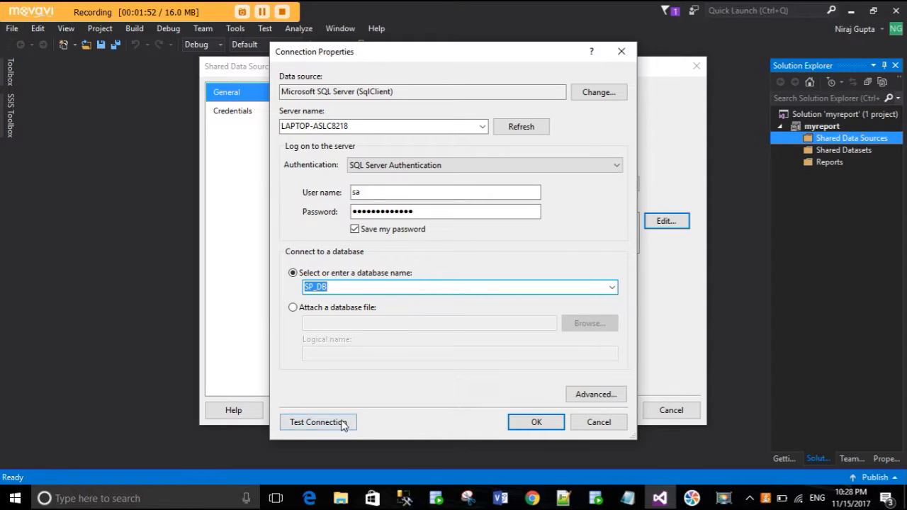
{"action": "left_click", "coordinate": [314, 426]}
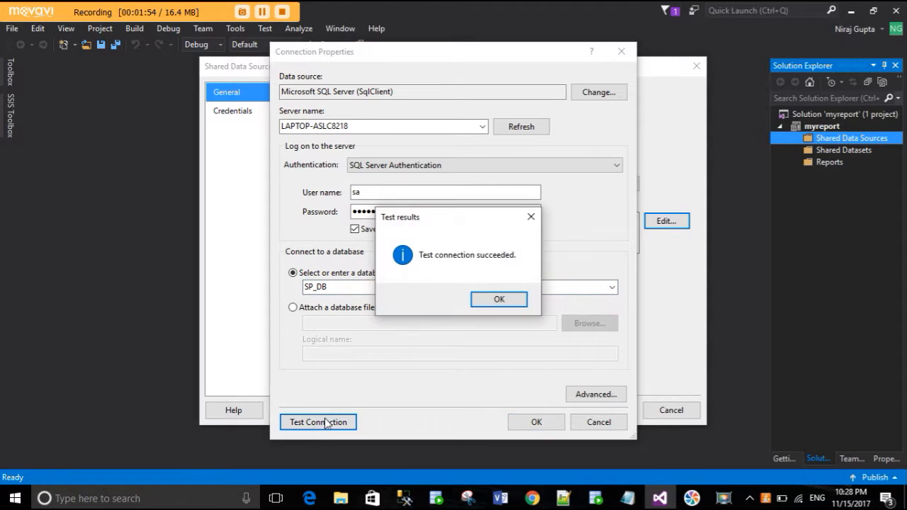
{"action": "left_click", "coordinate": [497, 300]}
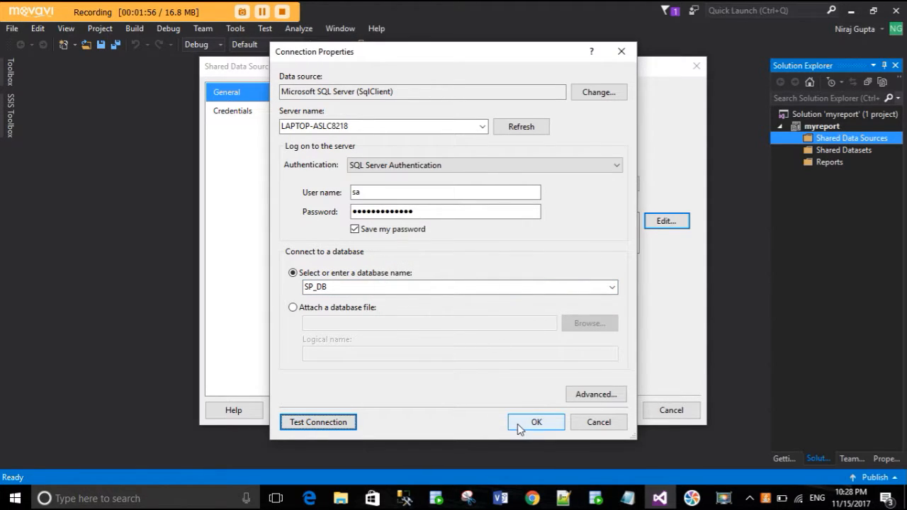
{"action": "left_click", "coordinate": [518, 422]}
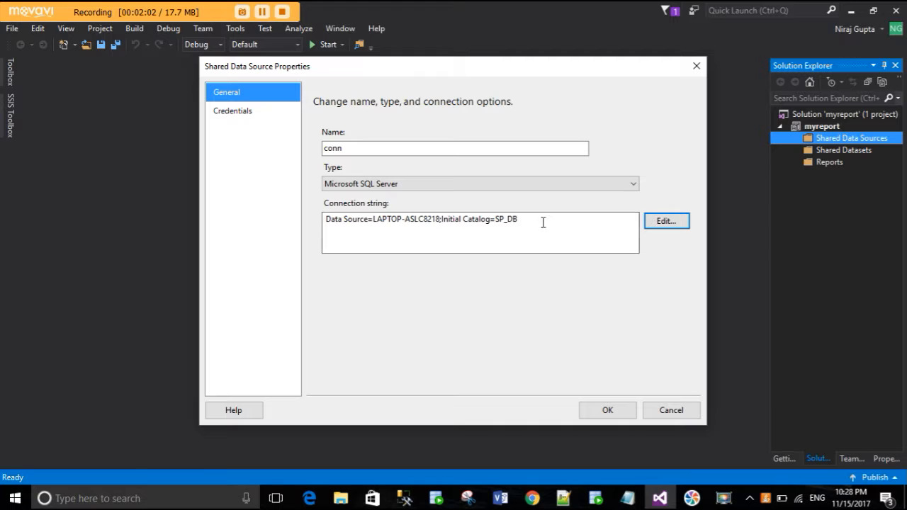
{"action": "left_click", "coordinate": [604, 411]}
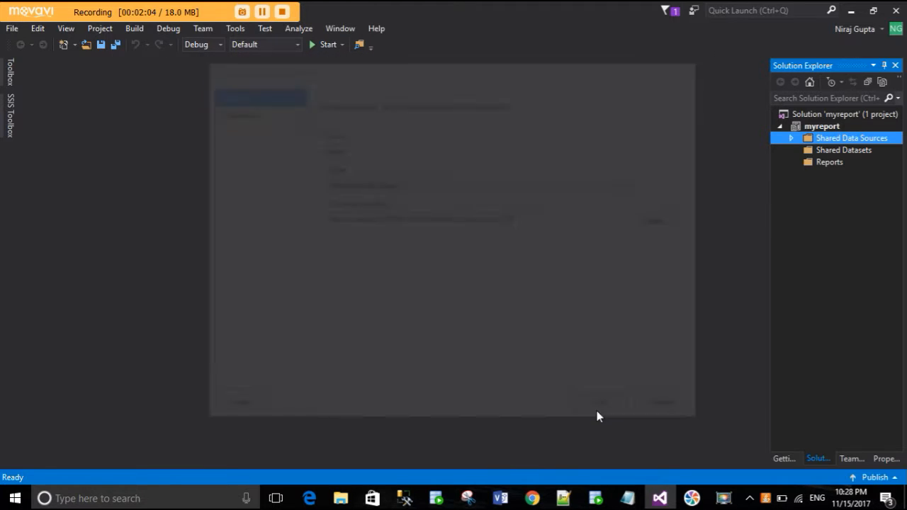
- Start a new report with the Report Wizard using the shared data source conn and open its query builder
{"action": "left_click", "coordinate": [836, 163]}
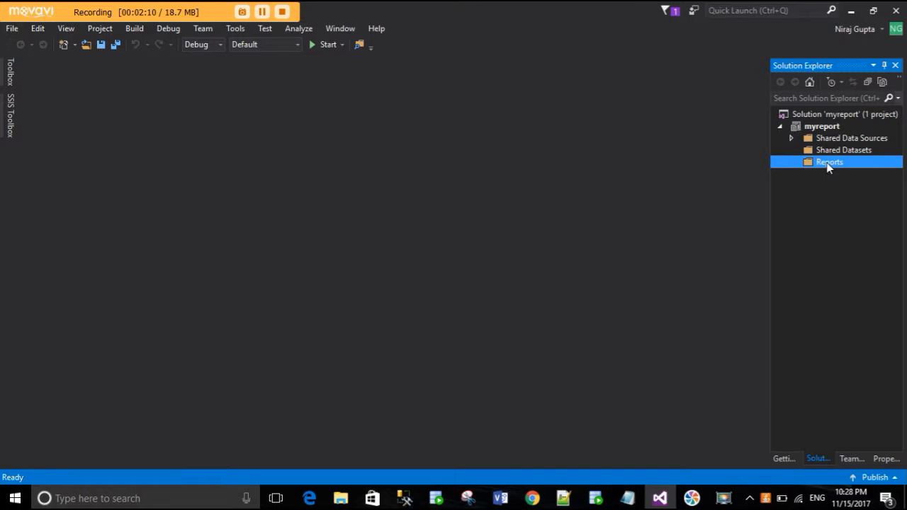
{"action": "right_click", "coordinate": [827, 164]}
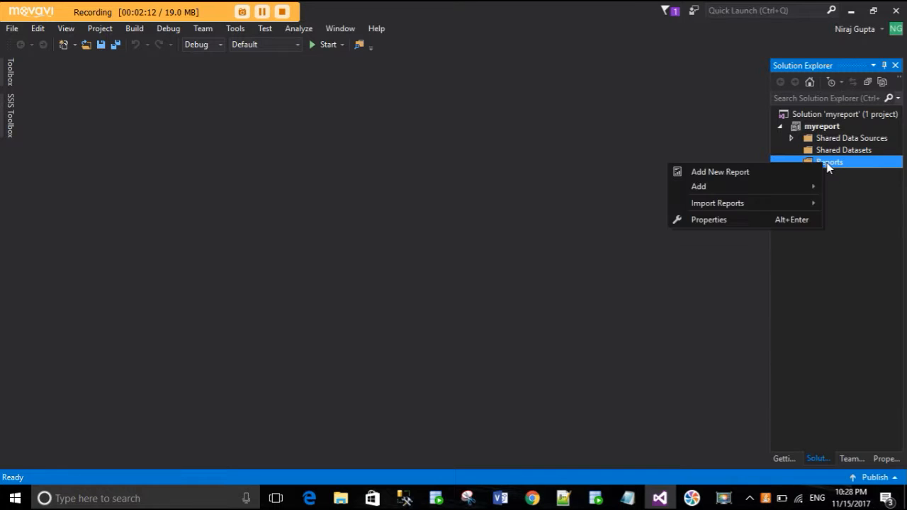
{"action": "left_click", "coordinate": [772, 174]}
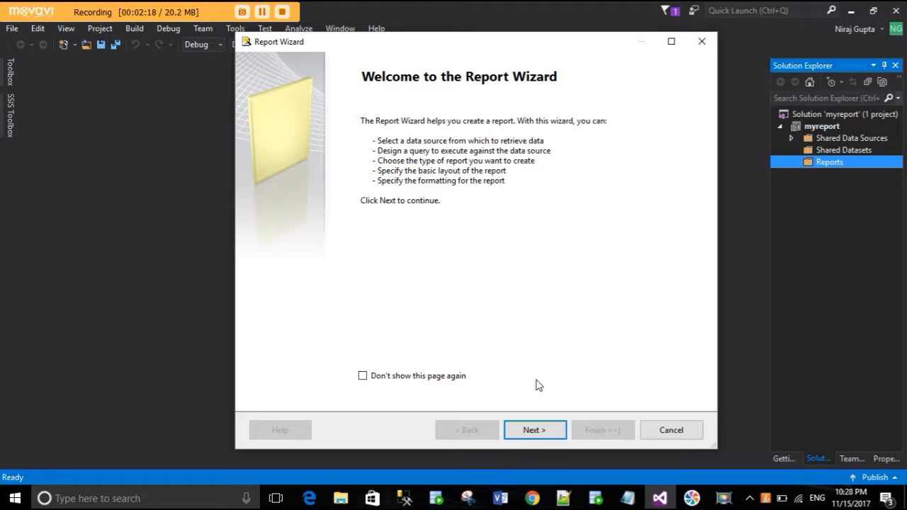
{"action": "left_click", "coordinate": [535, 430]}
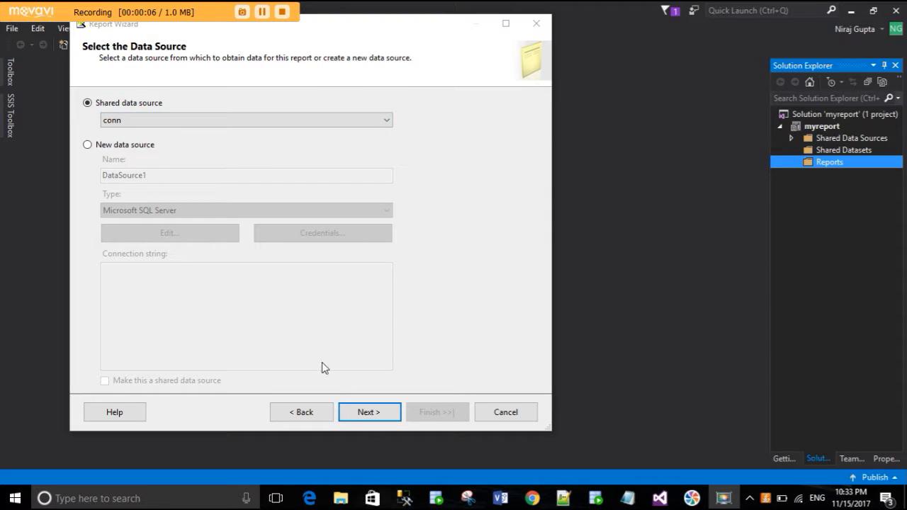
{"action": "left_click", "coordinate": [369, 412]}
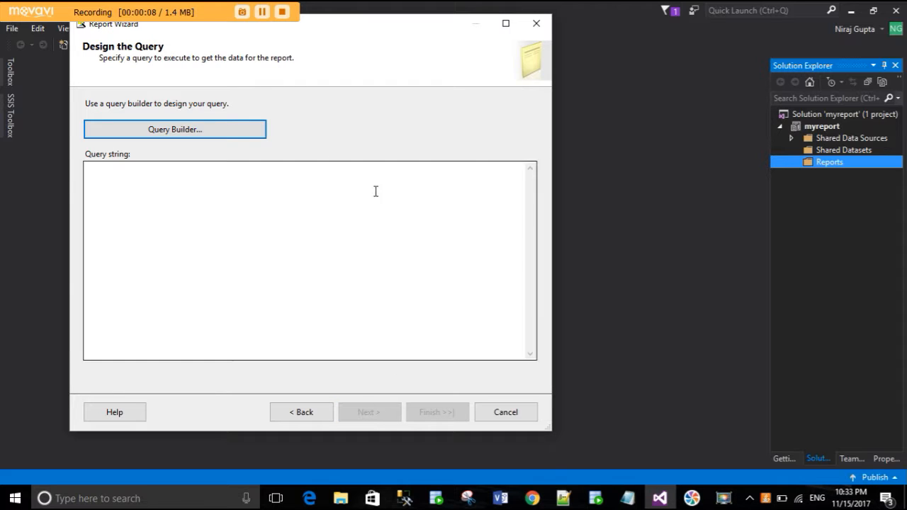
{"action": "left_click", "coordinate": [176, 130]}
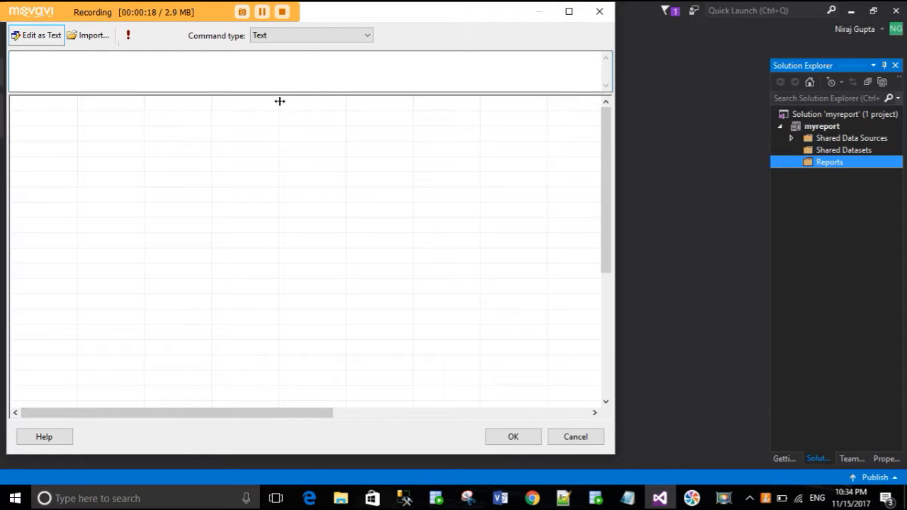
{"action": "left_click_drag", "start_coordinate": [369, 17], "coordinate": [589, 40]}
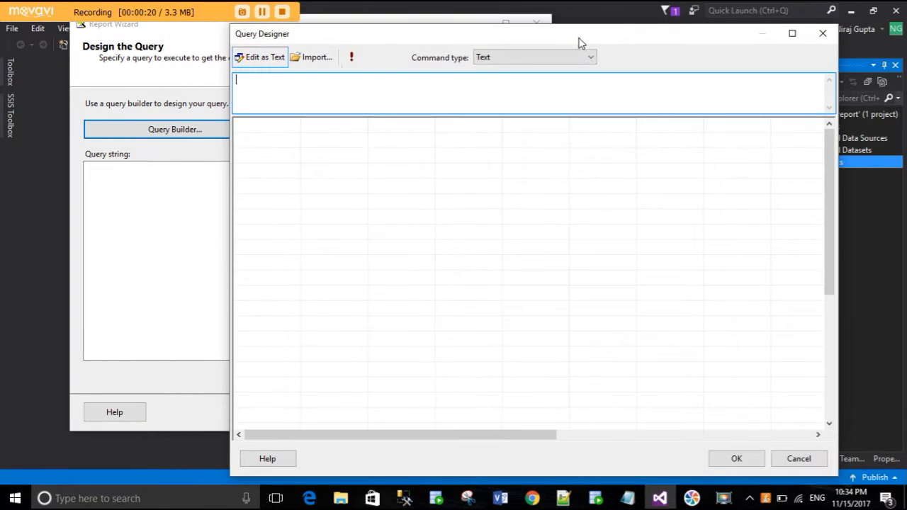
- Switch the query designer from text editing to the graphical view and add the tables P, S and SP
{"action": "left_click", "coordinate": [279, 61]}
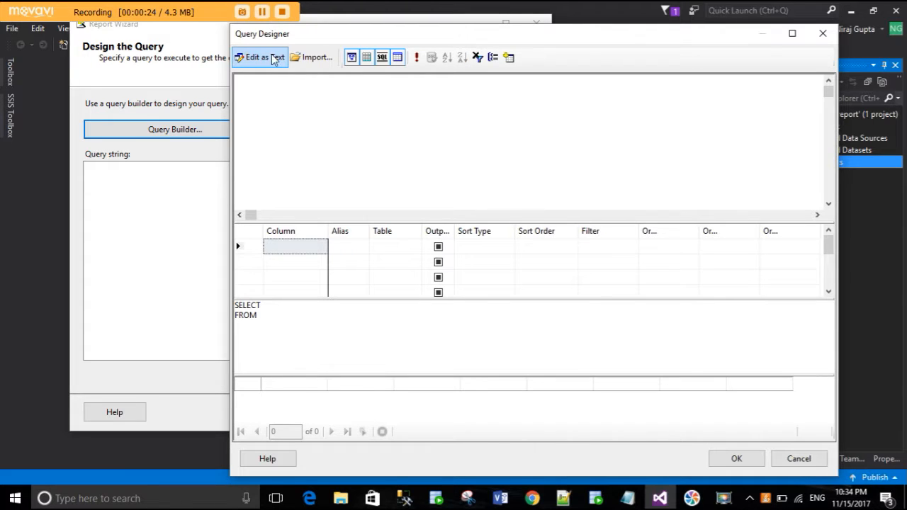
{"action": "left_click", "coordinate": [509, 58]}
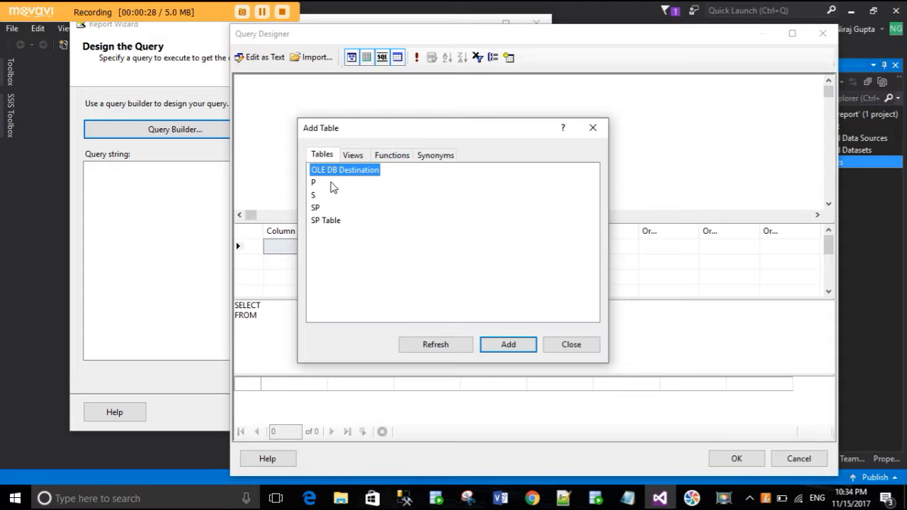
{"action": "left_click", "coordinate": [315, 184]}
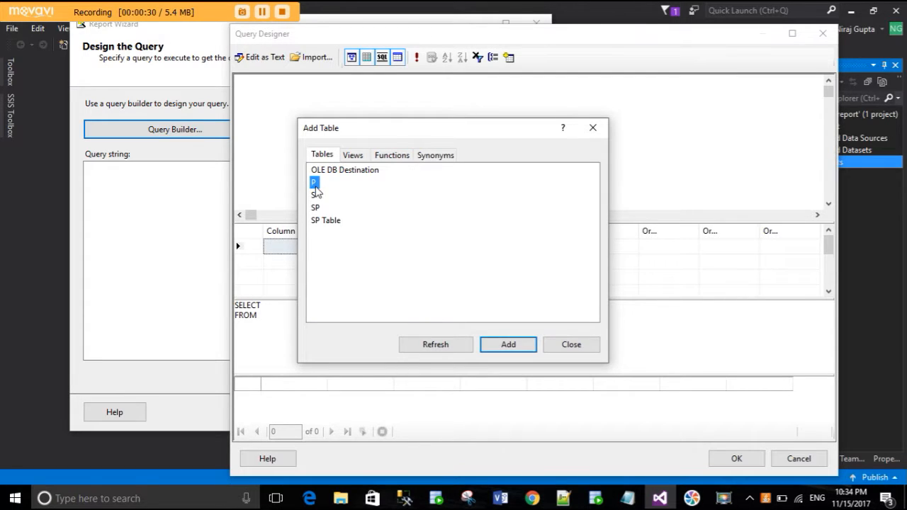
{"action": "left_click", "coordinate": [313, 196], "text": "ctrl"}
{"action": "left_click", "coordinate": [316, 208], "text": "ctrl"}
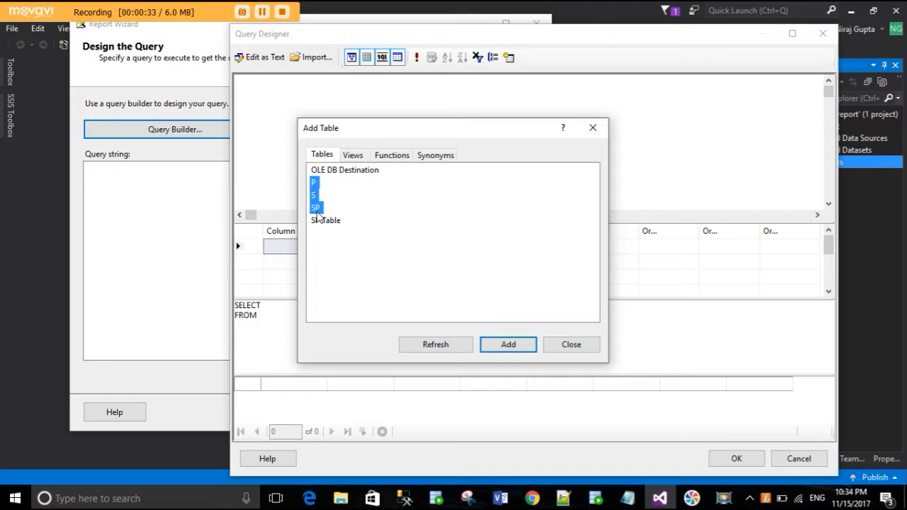
{"action": "left_click", "coordinate": [509, 348]}
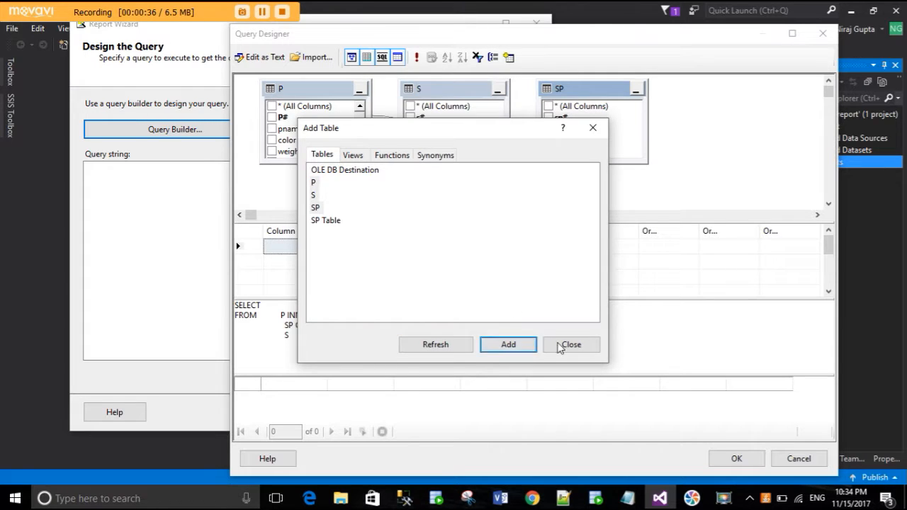
{"action": "left_click", "coordinate": [571, 345]}
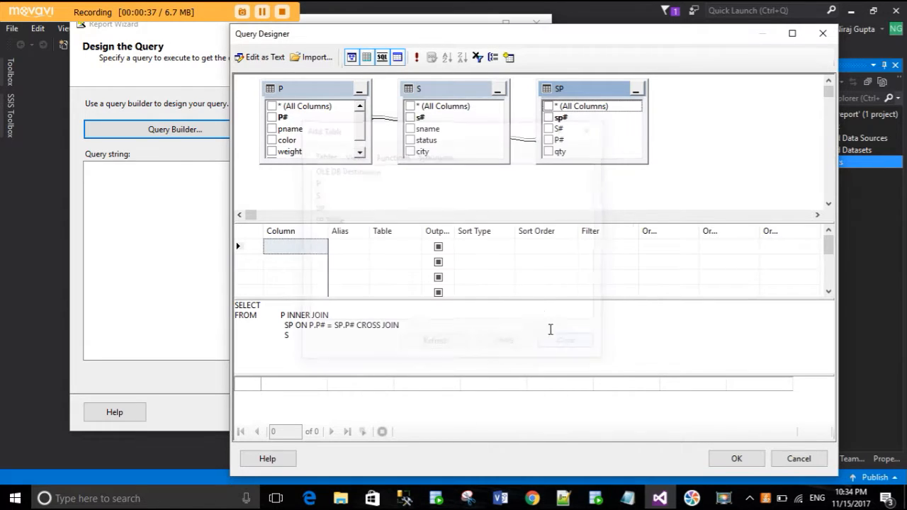
- Include the columns P#, pname, color, weight and p_city from table P in the query output
{"action": "left_click", "coordinate": [271, 117]}
{"action": "left_click", "coordinate": [271, 128]}
{"action": "left_click", "coordinate": [271, 140]}
{"action": "left_click", "coordinate": [271, 150]}
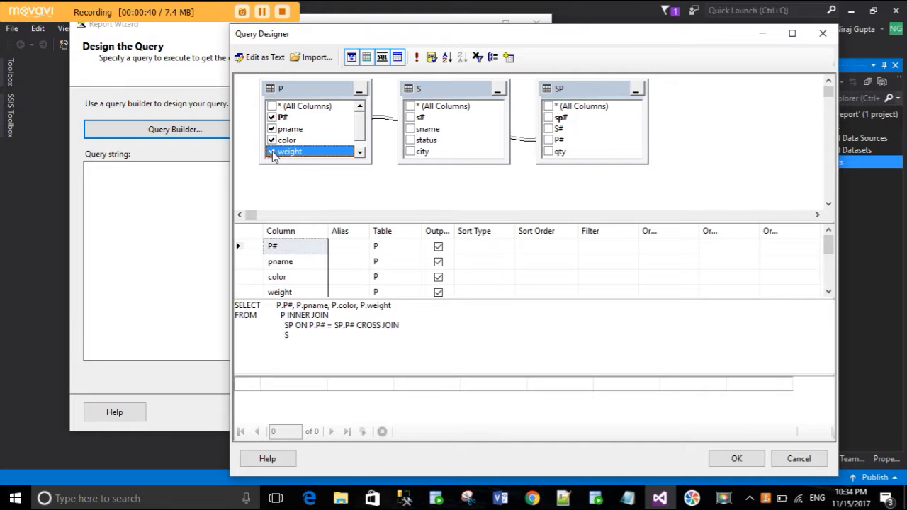
{"action": "scroll", "coordinate": [272, 150], "scroll_direction": "down", "scroll_amount": 1}
{"action": "left_click", "coordinate": [271, 151]}
- Include the columns s#, sname, status and city from table S in the query output
{"action": "left_click", "coordinate": [410, 118]}
{"action": "left_click", "coordinate": [410, 128]}
{"action": "left_click", "coordinate": [410, 140]}
{"action": "left_click", "coordinate": [410, 151]}
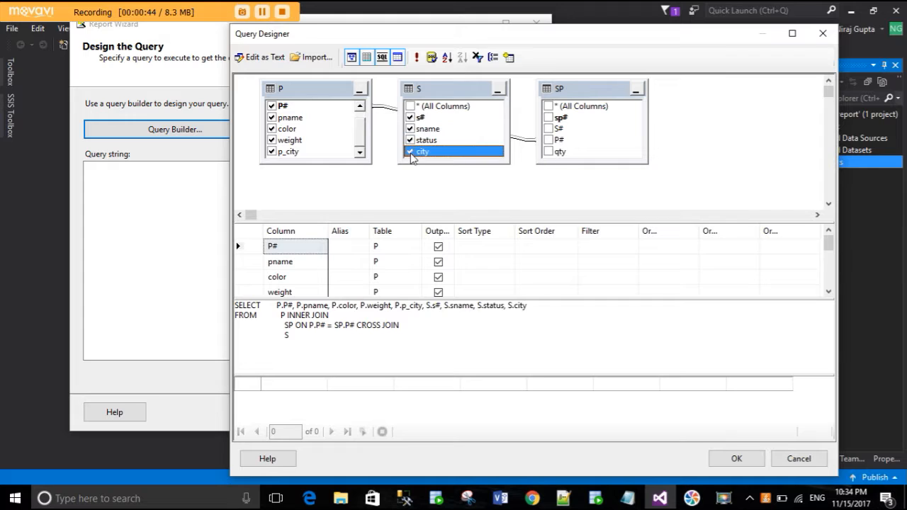
- Include the columns sp#, S#, P# and qty from table SP in the query output
{"action": "left_click", "coordinate": [548, 117]}
{"action": "left_click", "coordinate": [547, 129]}
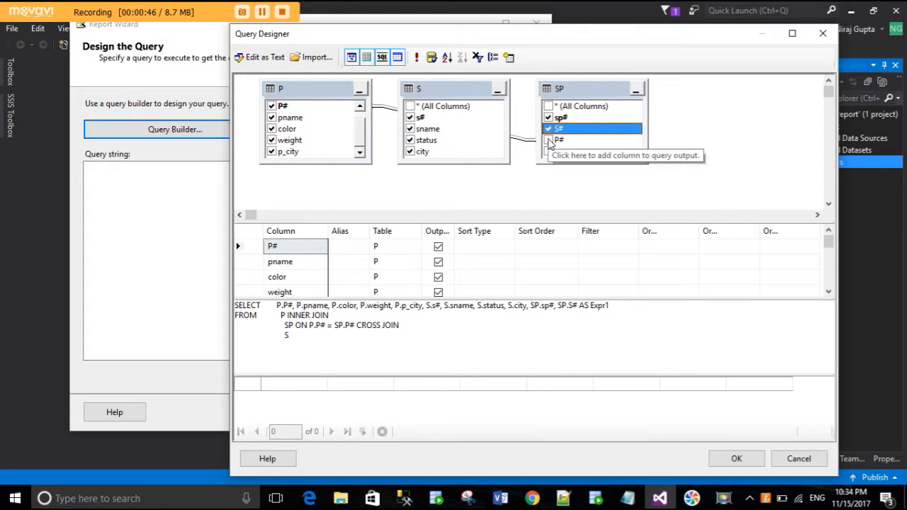
{"action": "left_click", "coordinate": [548, 139]}
{"action": "left_click", "coordinate": [547, 150]}
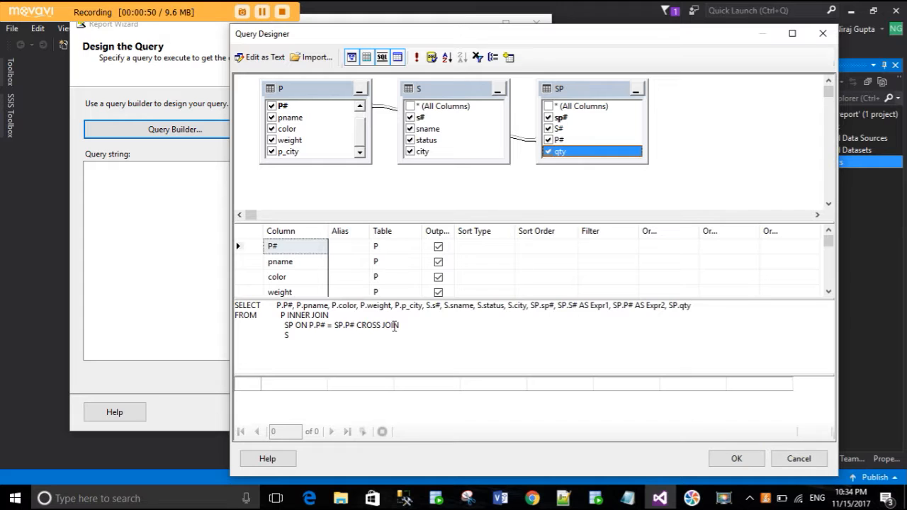
{"action": "scroll", "coordinate": [453, 262], "scroll_direction": "down", "scroll_amount": 3}
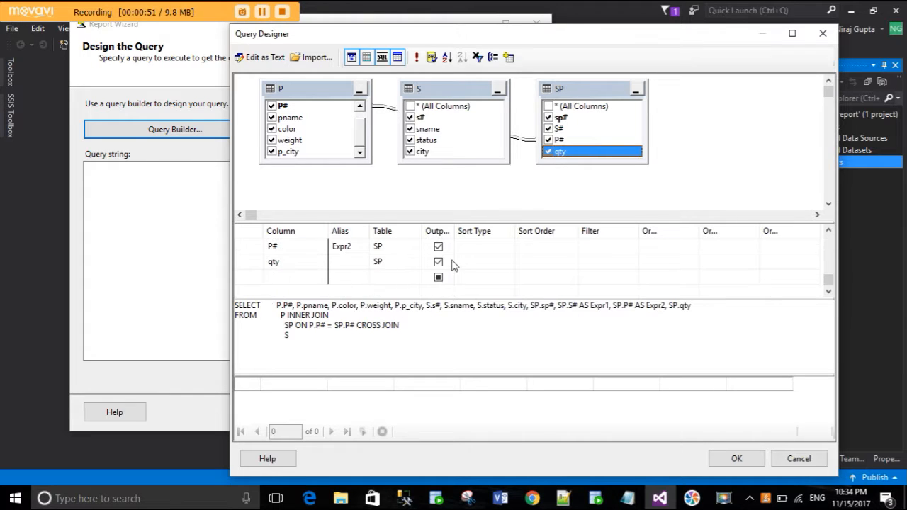
- Accept the query, agreeing to edit it as text but leaving it as is, and keep the Tabular report type
{"action": "left_click", "coordinate": [737, 459]}
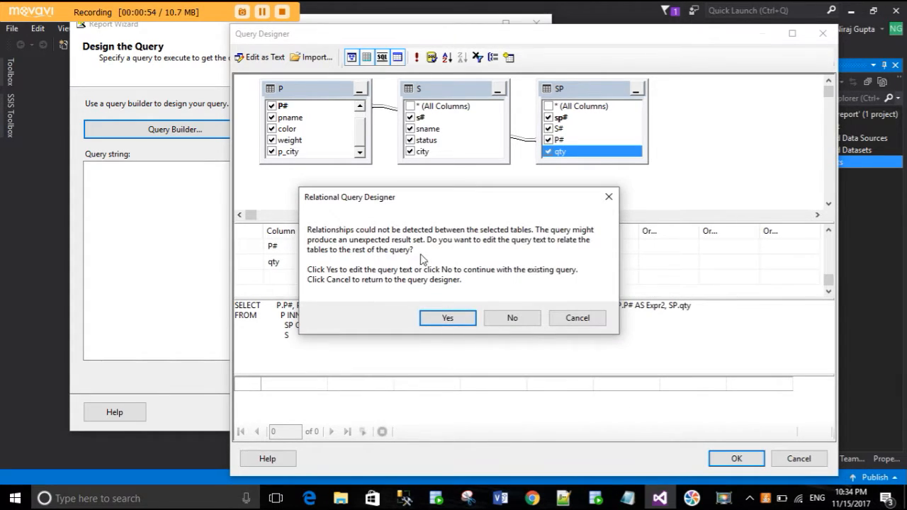
{"action": "left_click", "coordinate": [448, 318]}
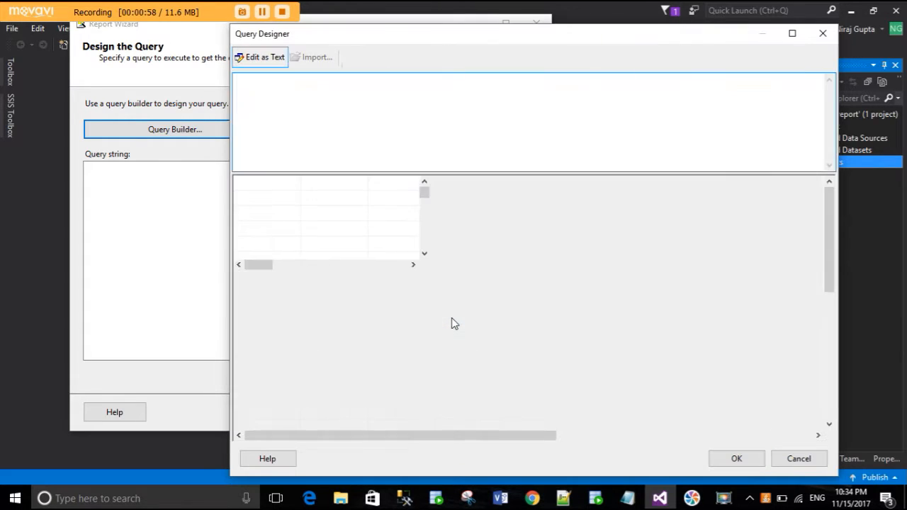
{"action": "left_click", "coordinate": [735, 459]}
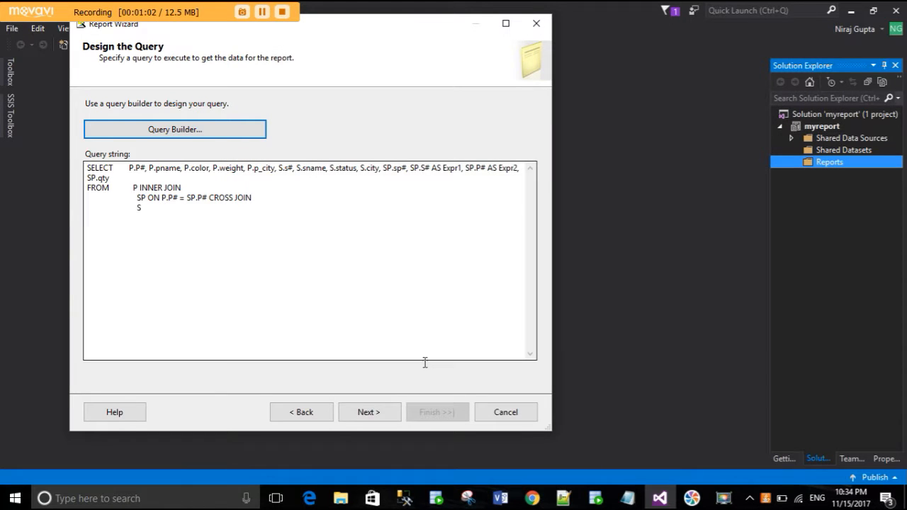
{"action": "left_click", "coordinate": [358, 415]}
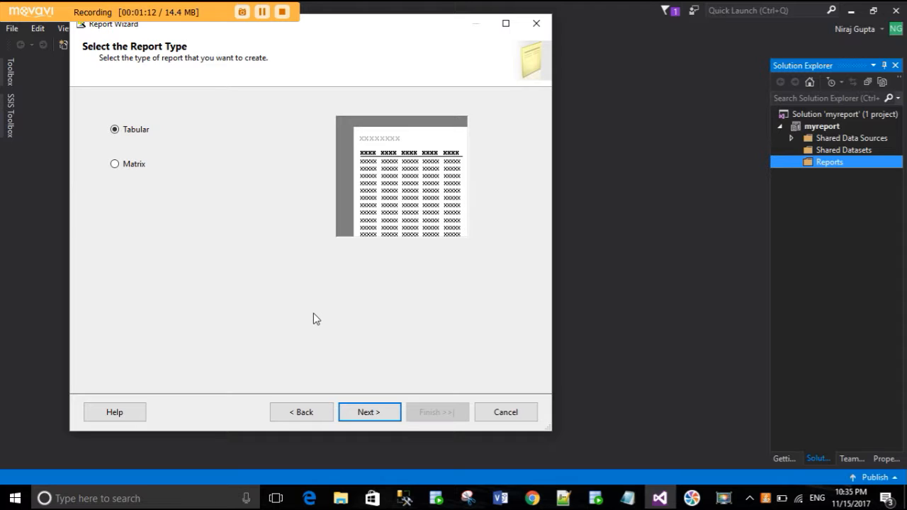
{"action": "left_click", "coordinate": [368, 414]}
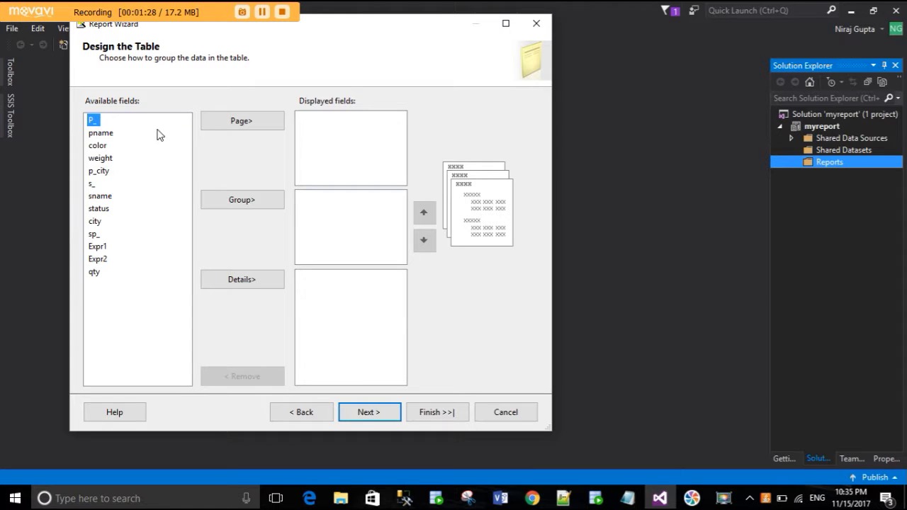
- Assign the fields P_, s_ and sp_ to the report's page level
{"action": "left_click", "coordinate": [211, 122]}
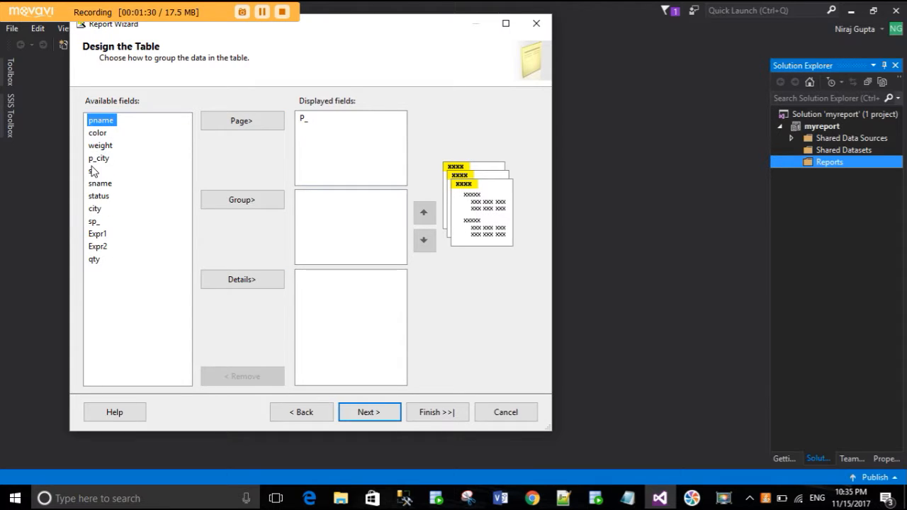
{"action": "left_click", "coordinate": [92, 171]}
{"action": "left_click", "coordinate": [246, 123]}
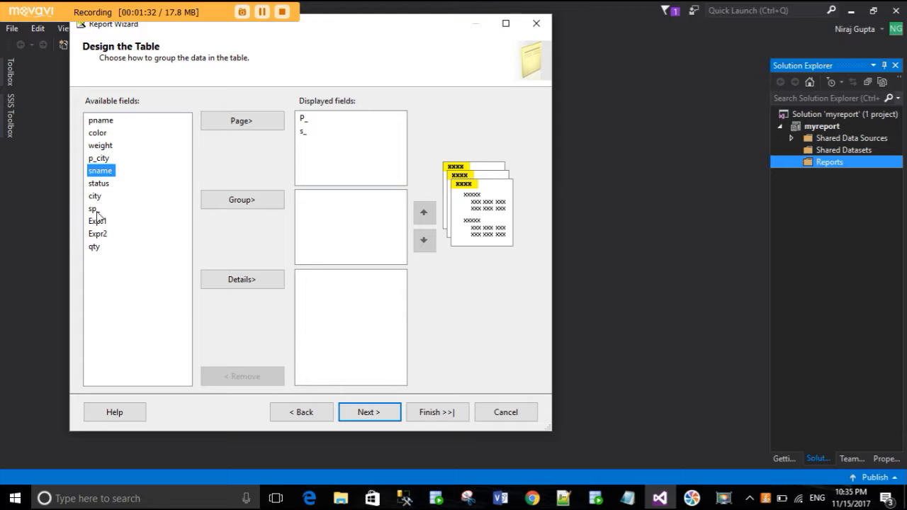
{"action": "left_click", "coordinate": [95, 209]}
{"action": "left_click", "coordinate": [228, 120]}
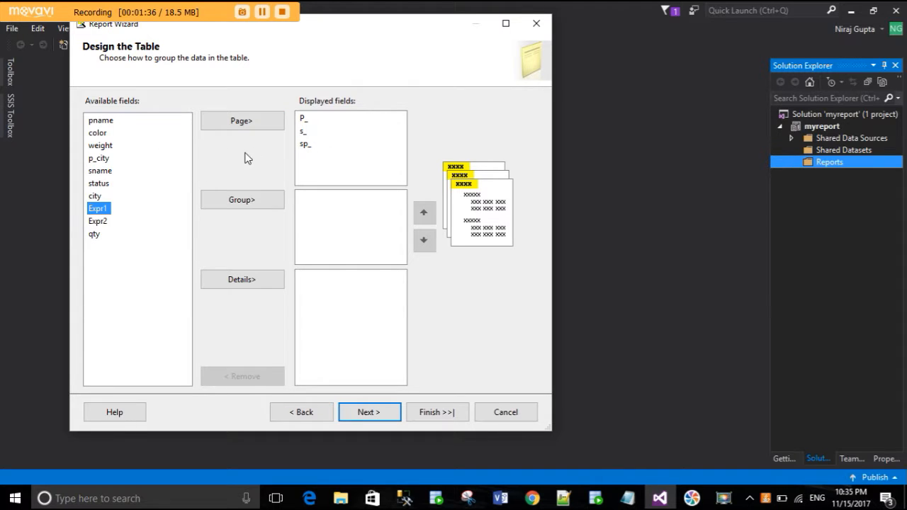
- Assign the fields pname, color, weight and qty to the table's group level
{"action": "left_click", "coordinate": [111, 122]}
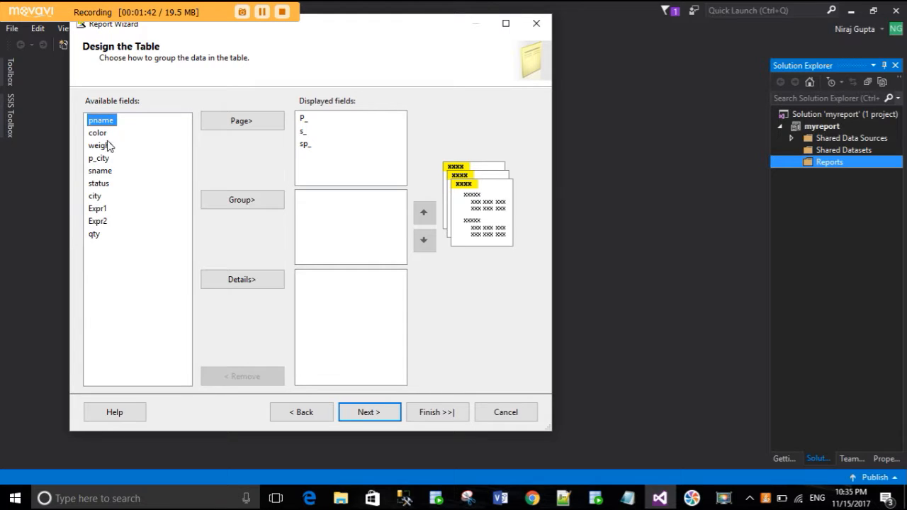
{"action": "left_click", "coordinate": [104, 135], "text": "ctrl"}
{"action": "left_click", "coordinate": [106, 146], "text": "ctrl"}
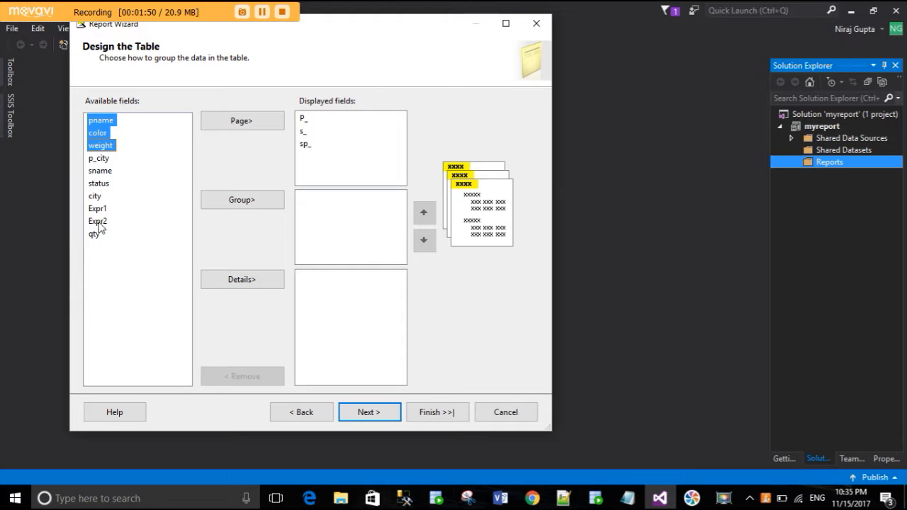
{"action": "left_click", "coordinate": [99, 200], "text": "ctrl"}
{"action": "left_click", "coordinate": [100, 200], "text": "ctrl"}
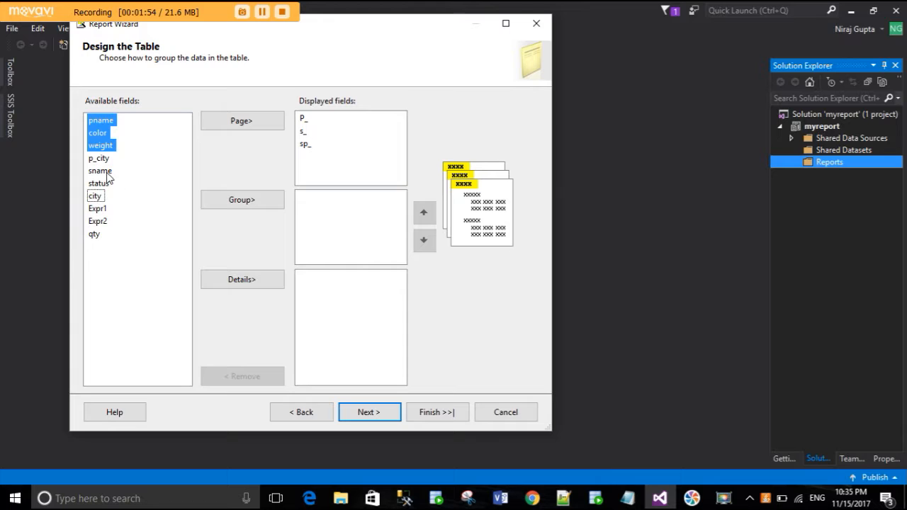
{"action": "left_click", "coordinate": [99, 238], "text": "ctrl"}
{"action": "left_click", "coordinate": [250, 201]}
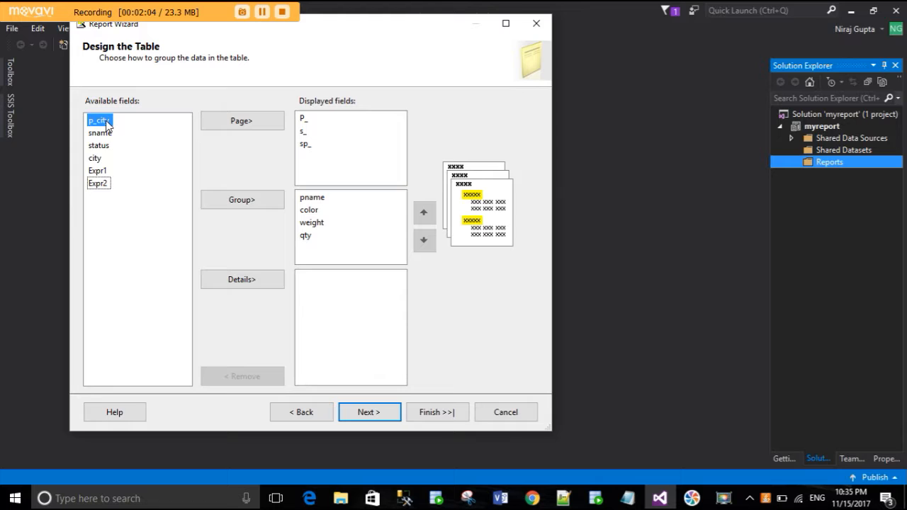
- Assign p_city, sname, status and city to the table's details and keep the Stepped layout without subtotals or drilldown
{"action": "left_click", "coordinate": [106, 146], "text": "shift"}
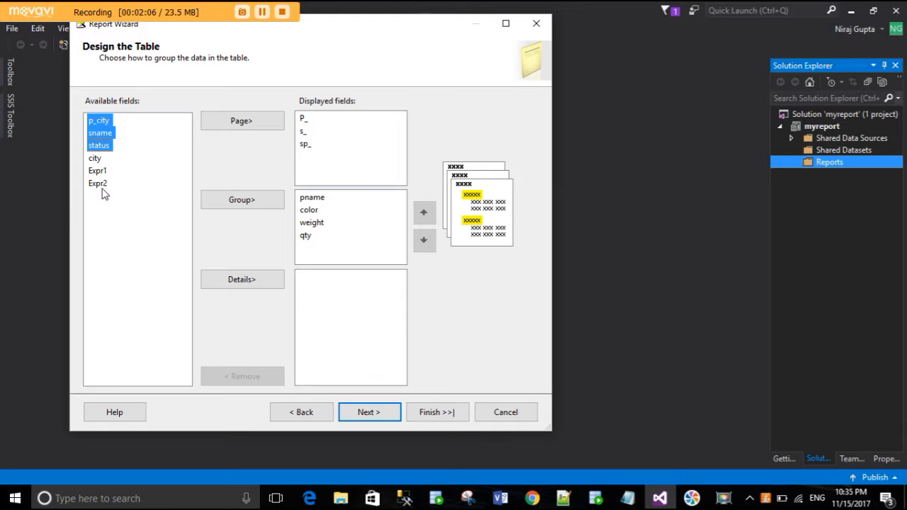
{"action": "left_click", "coordinate": [98, 159], "text": "shift"}
{"action": "left_click", "coordinate": [266, 282]}
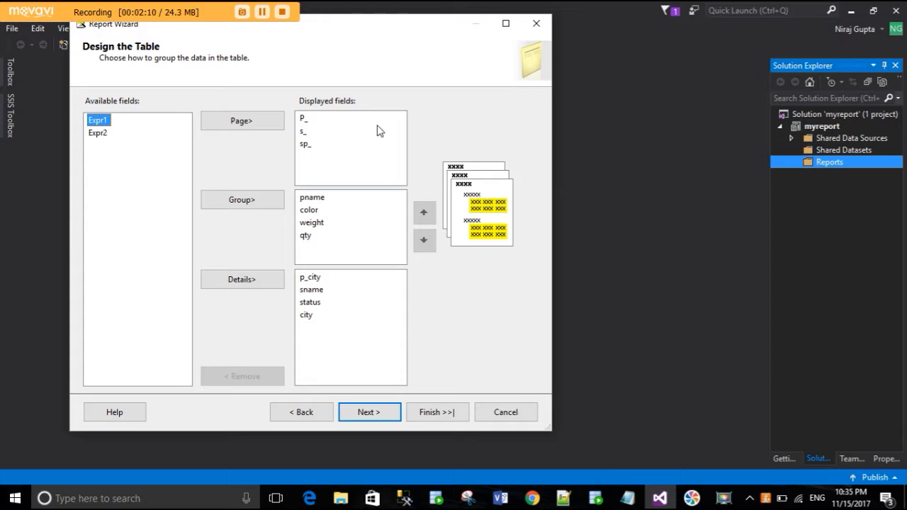
{"action": "left_click", "coordinate": [376, 419]}
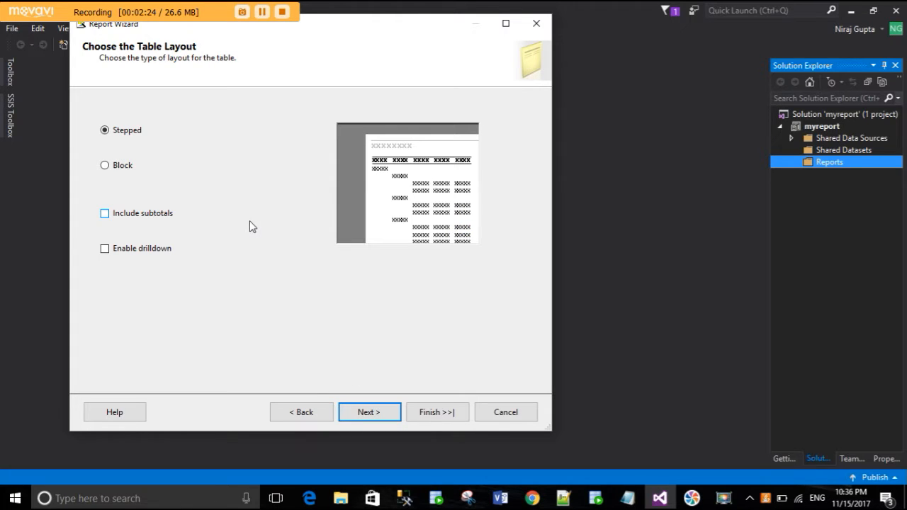
{"action": "left_click", "coordinate": [355, 418]}
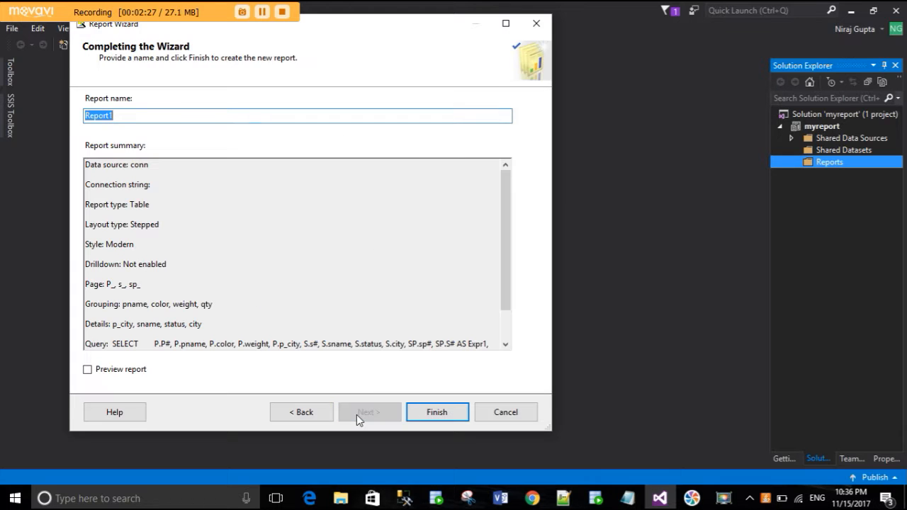
- Name the report myfirstreport and finish the wizard
{"action": "left_click", "coordinate": [115, 117]}
{"action": "key", "text": "BackSpace"}
{"action": "key", "text": "BackSpace"}
{"action": "key", "text": "BackSpace"}
{"action": "key", "text": "BackSpace"}
{"action": "key", "text": "BackSpace"}
{"action": "key", "text": "BackSpace"}
{"action": "key", "text": "BackSpace"}
{"action": "key", "text": "ctrl+z"}
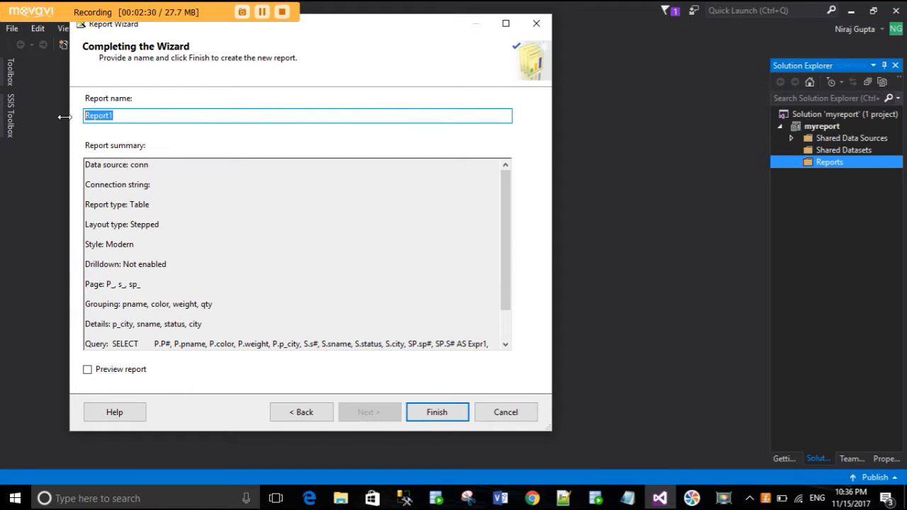
{"action": "type", "text": "myfirstreport"}
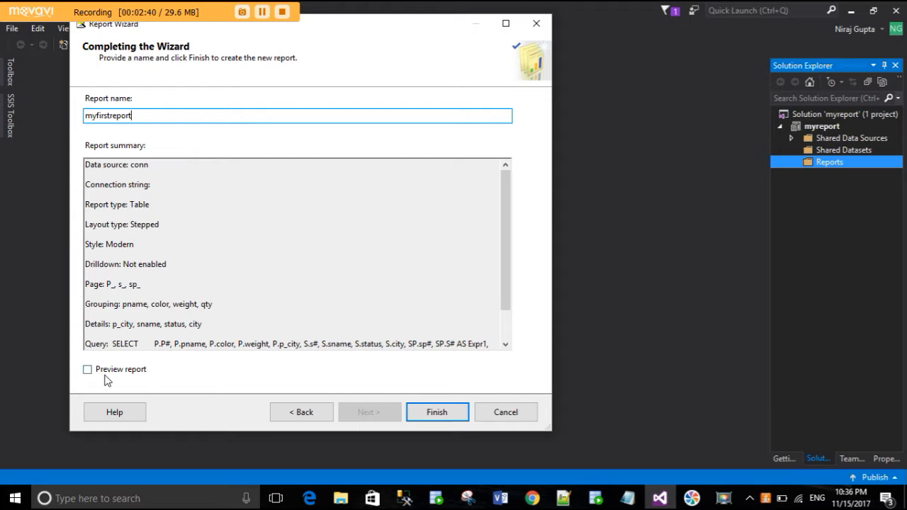
{"action": "left_click", "coordinate": [427, 416]}
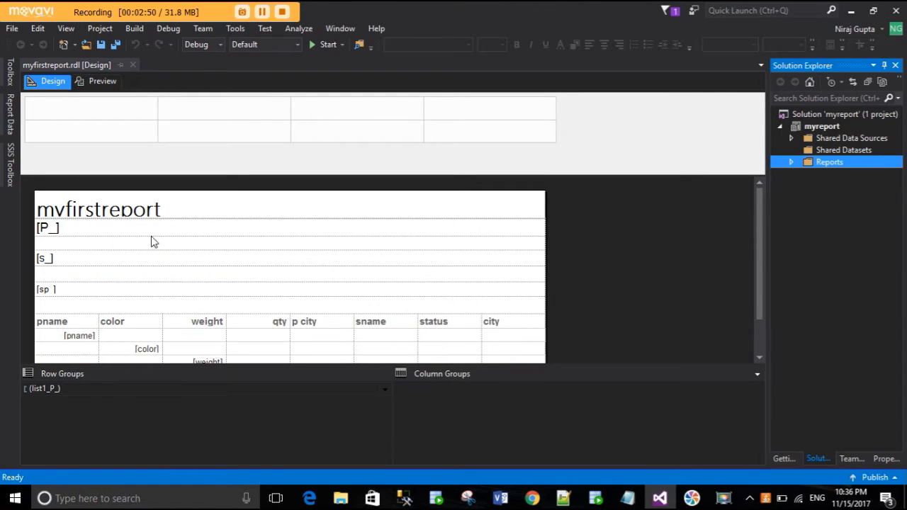
- Preview myfirstreport and page forward through its pages to page 11 to examine the grouped data
{"action": "left_click", "coordinate": [100, 84]}
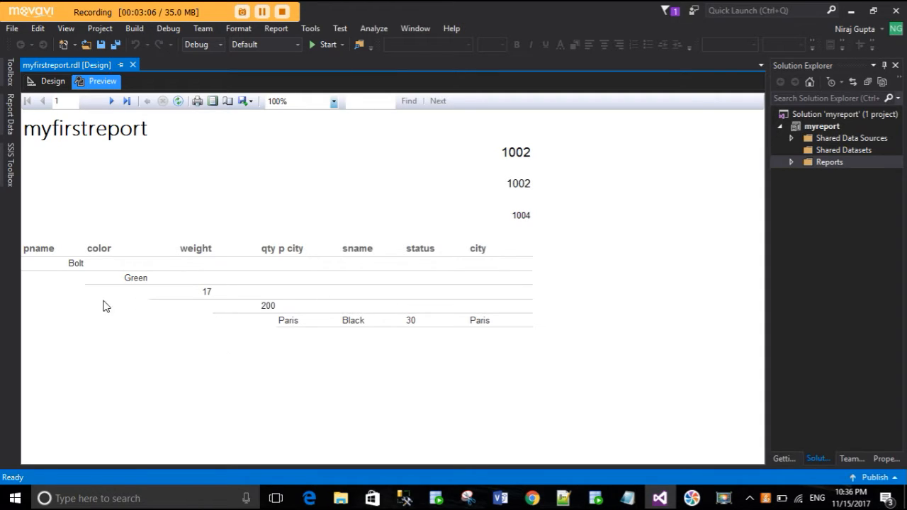
{"action": "left_click", "coordinate": [112, 101]}
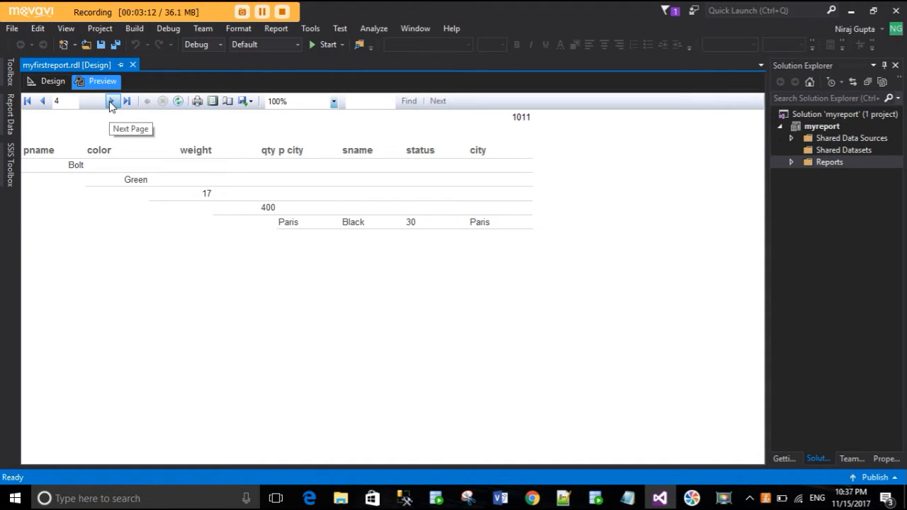
{"action": "left_click", "coordinate": [111, 101]}
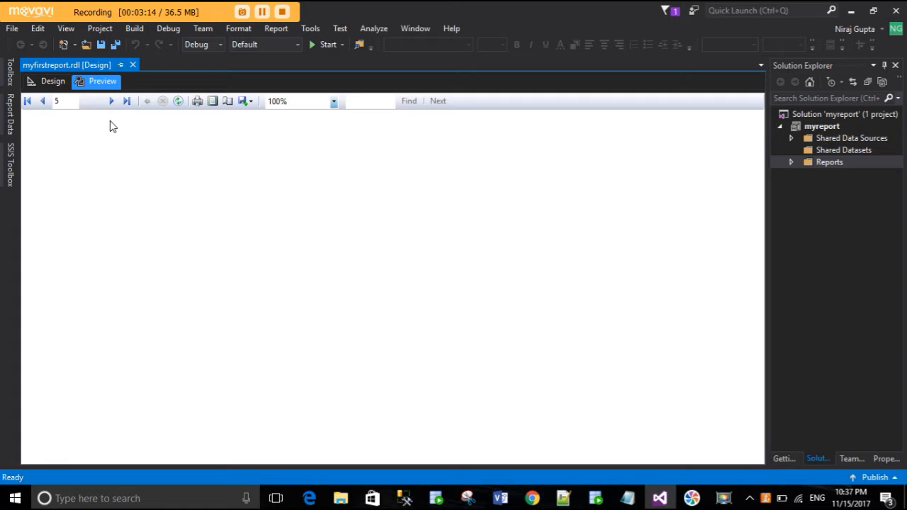
{"action": "left_click", "coordinate": [112, 102]}
{"action": "left_click", "coordinate": [111, 101]}
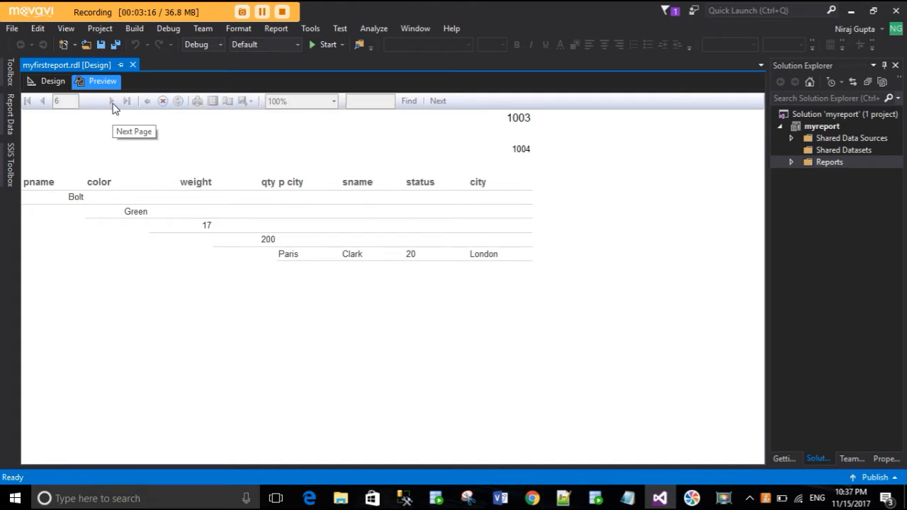
{"action": "left_click", "coordinate": [111, 101]}
{"action": "left_click", "coordinate": [111, 101]}
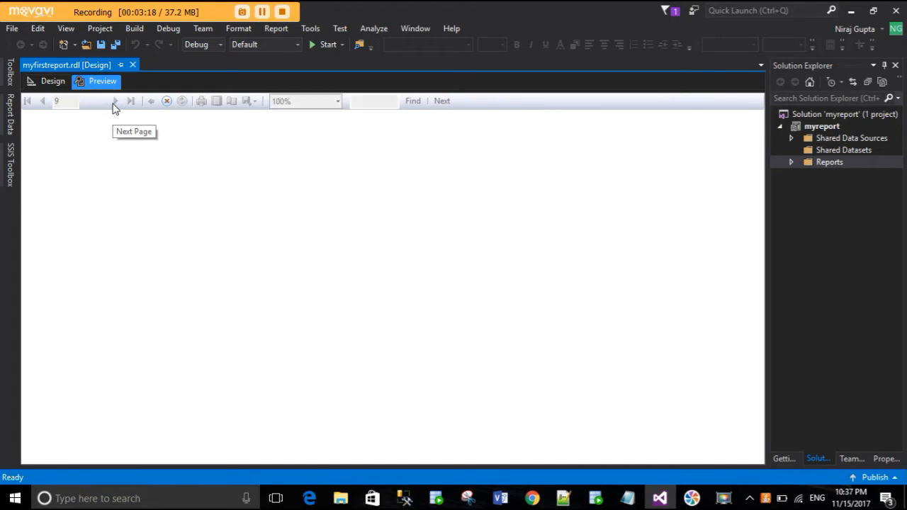
{"action": "left_click", "coordinate": [111, 102]}
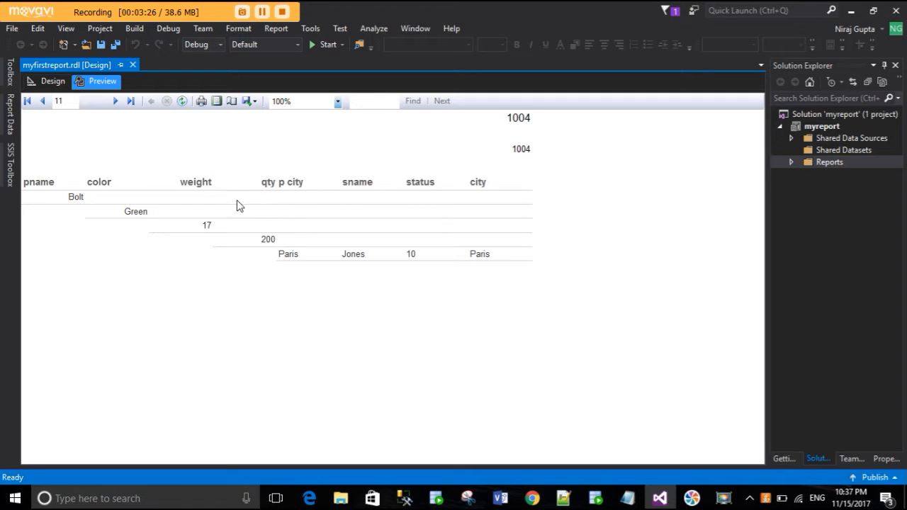
- Expand the Reports folder and try to deploy the myreport project to the report server
{"action": "right_click", "coordinate": [818, 162]}
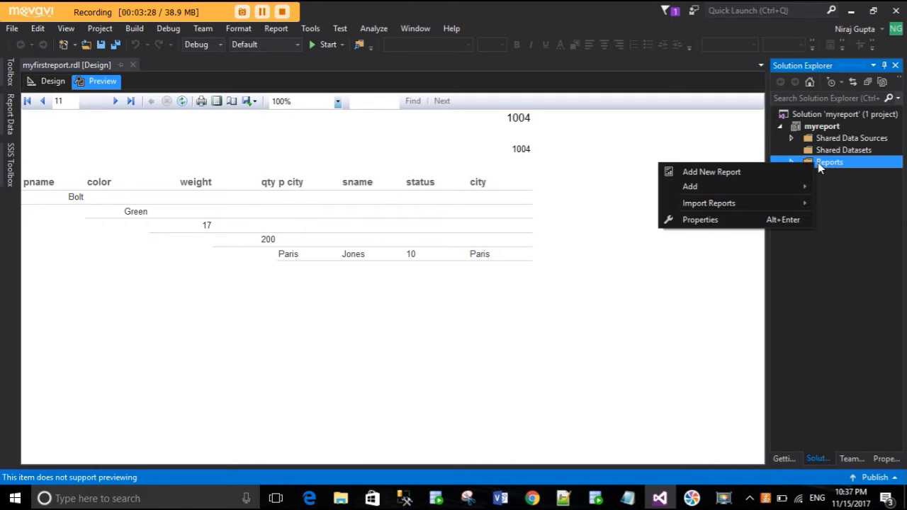
{"action": "left_click", "coordinate": [817, 163]}
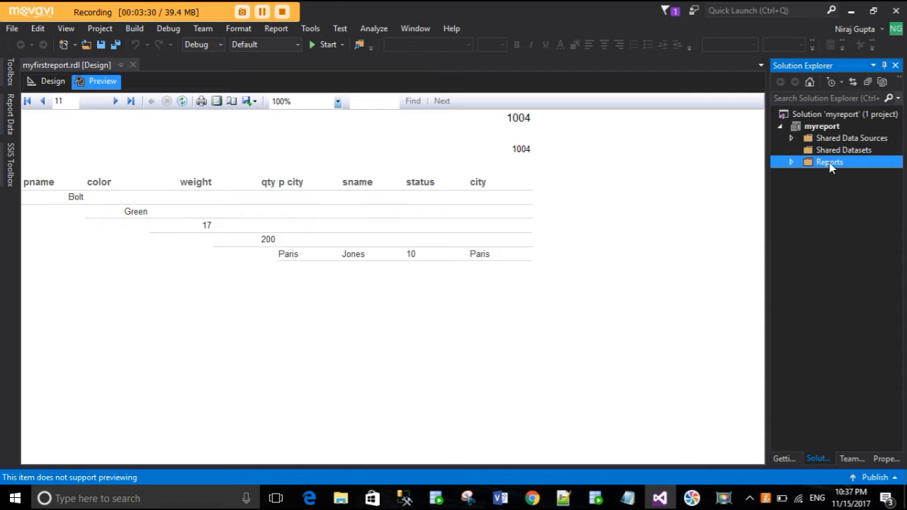
{"action": "left_click", "coordinate": [793, 163]}
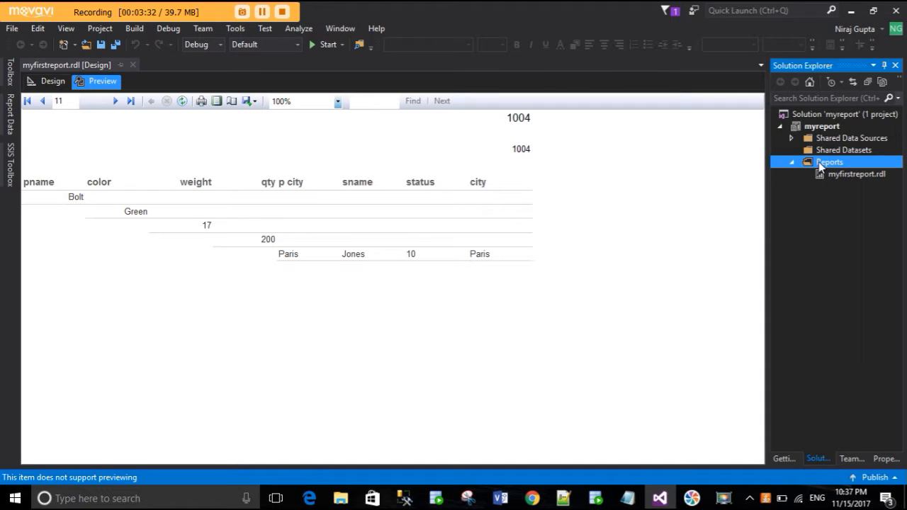
{"action": "right_click", "coordinate": [823, 128]}
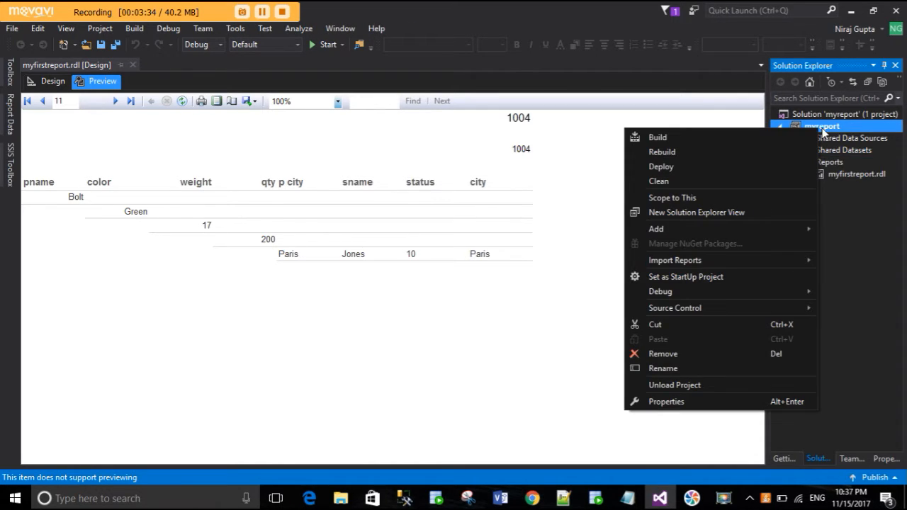
{"action": "left_click", "coordinate": [746, 167]}
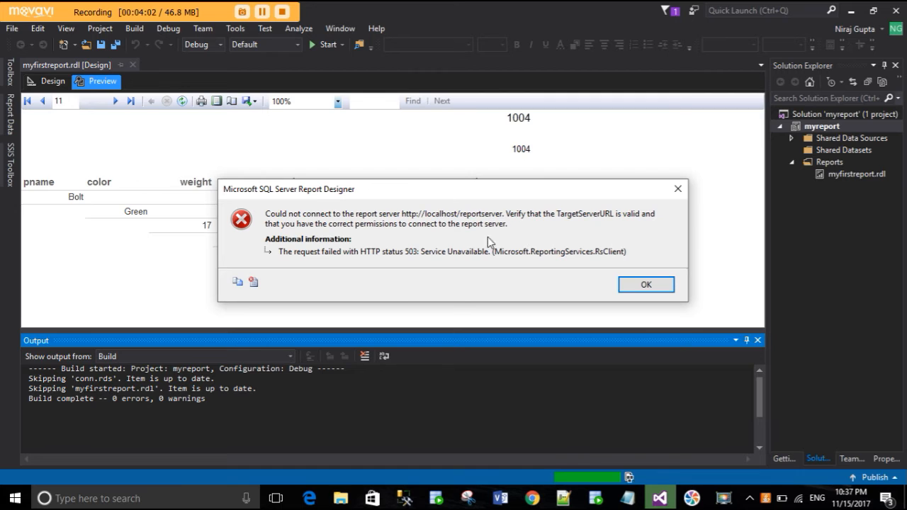
{"action": "left_click", "coordinate": [641, 286]}
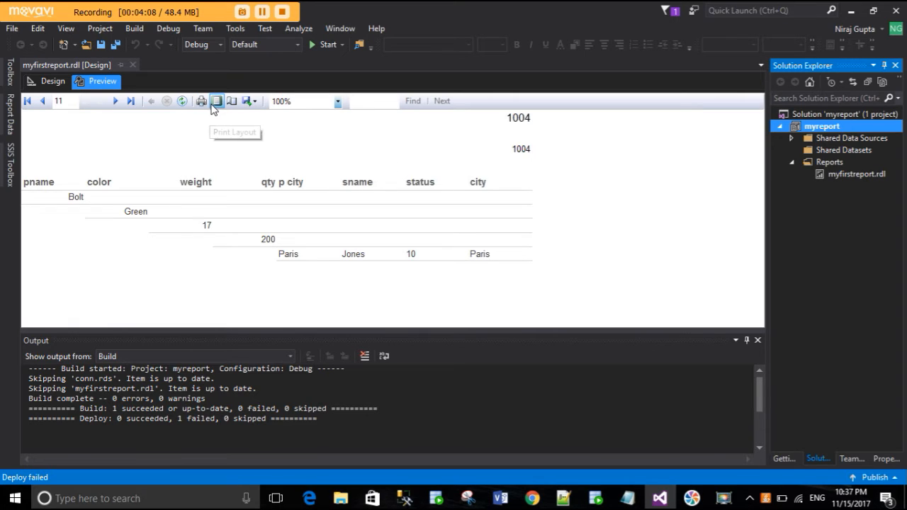
- Examine the file formats available for exporting the previewed report, without exporting it
{"action": "left_click", "coordinate": [251, 101]}
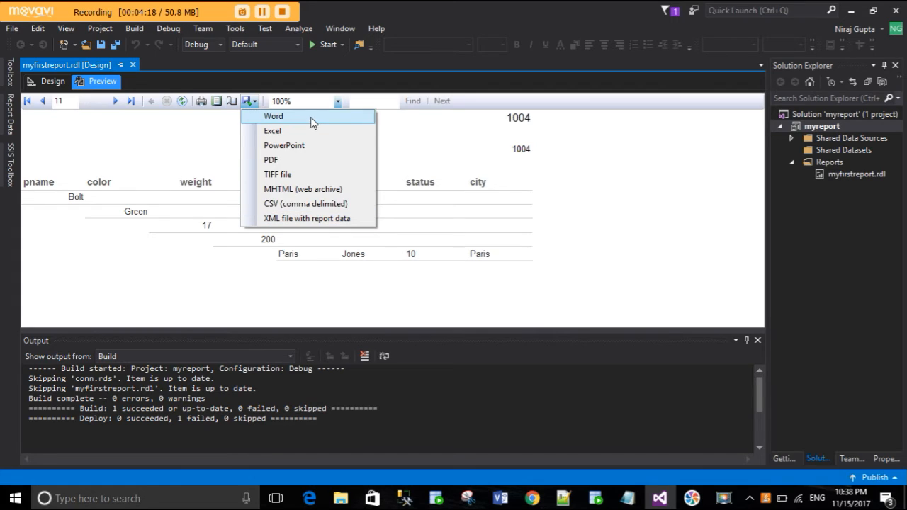
{"action": "left_click", "coordinate": [595, 154]}
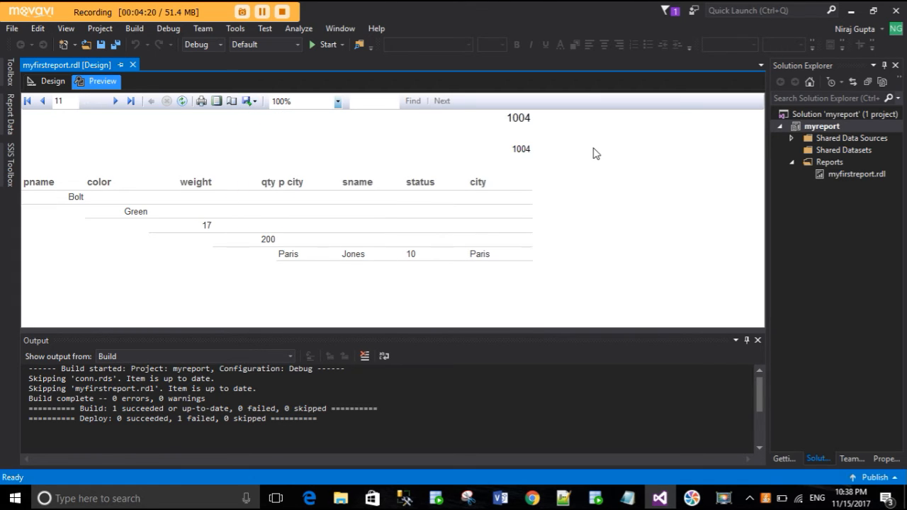